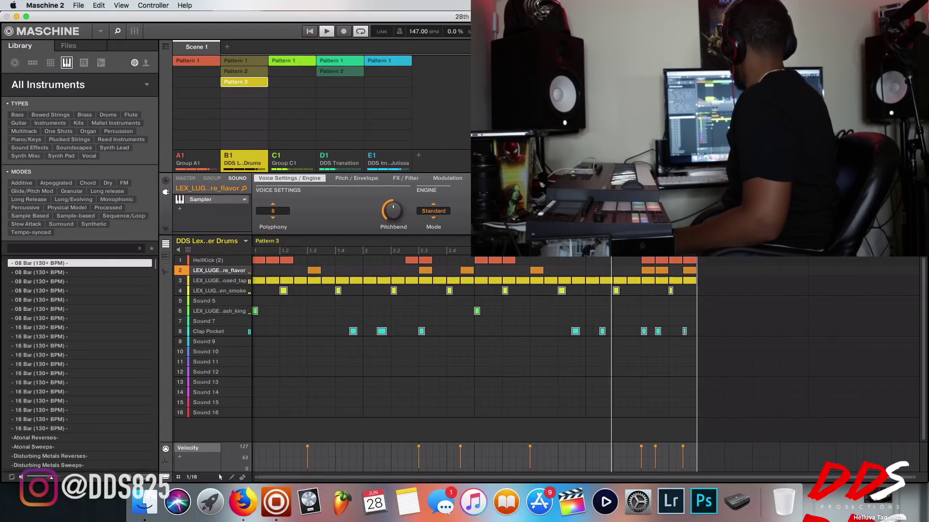
Stop playback, add a new group and load the Bass Master instrument on its first sound, accepting the demo notice
{"action": "key", "text": "space"}
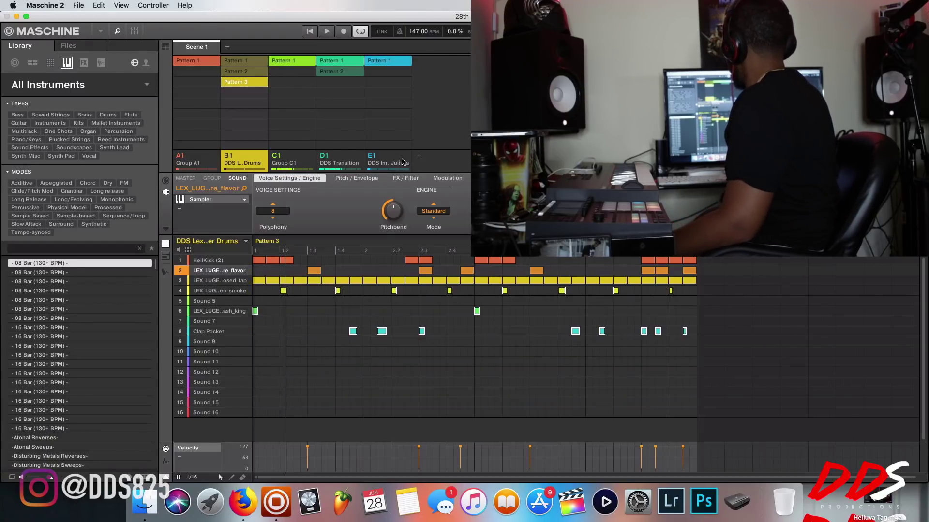
{"action": "left_click", "coordinate": [418, 156]}
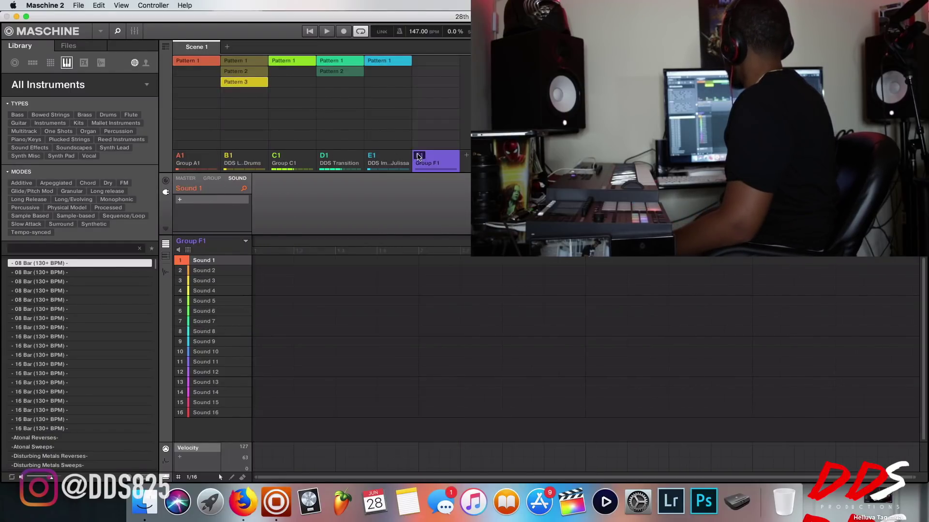
{"action": "left_click", "coordinate": [225, 199]}
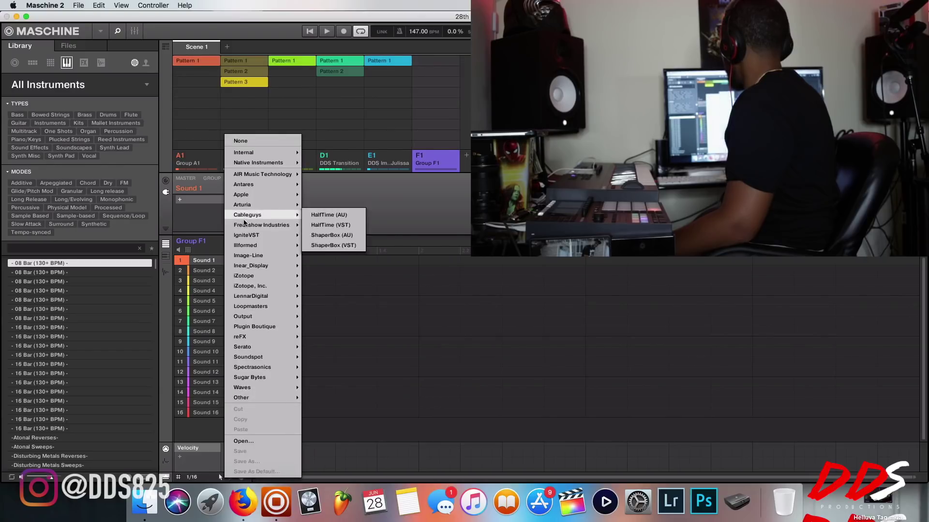
{"action": "mouse_move", "coordinate": [264, 307]}
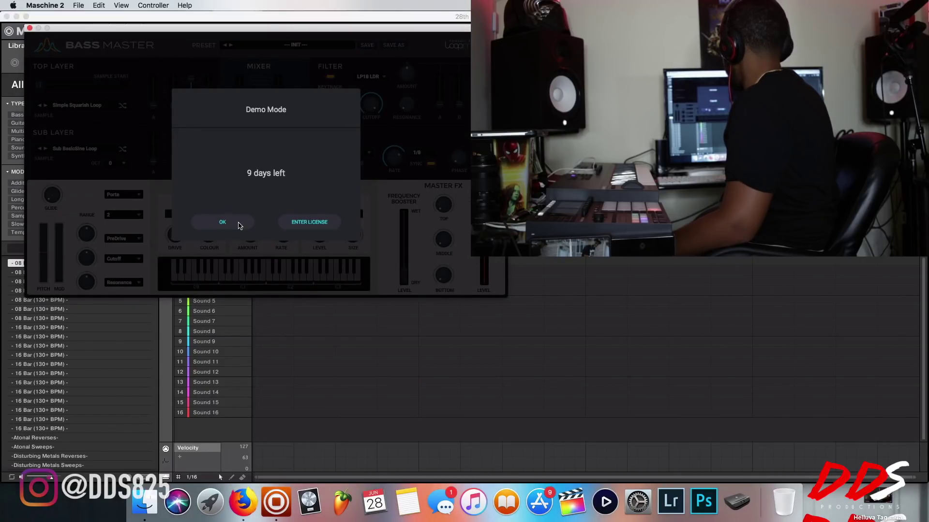
{"action": "left_click", "coordinate": [224, 222]}
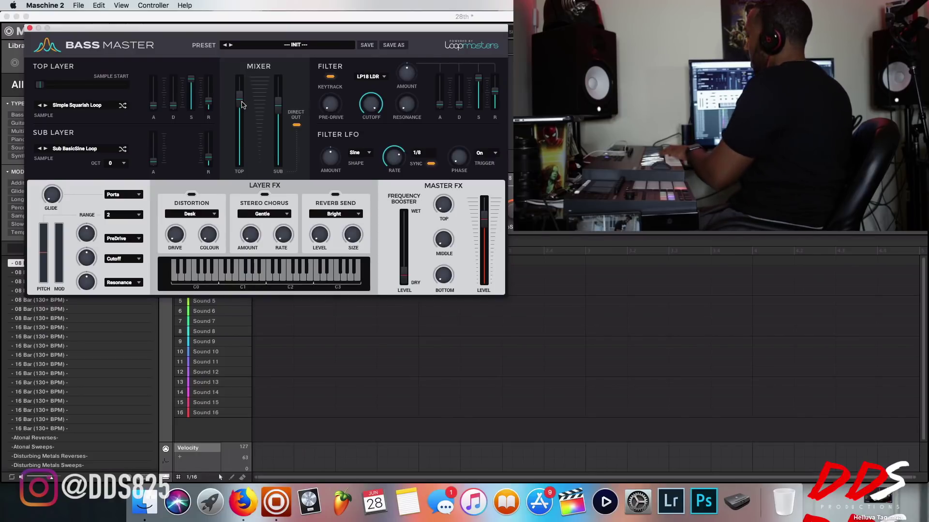
Audition the top and sub layers separately with the mixer levels, restore both levels and raise the Glide amount
{"action": "left_click_drag", "start_coordinate": [242, 105], "coordinate": [239, 184]}
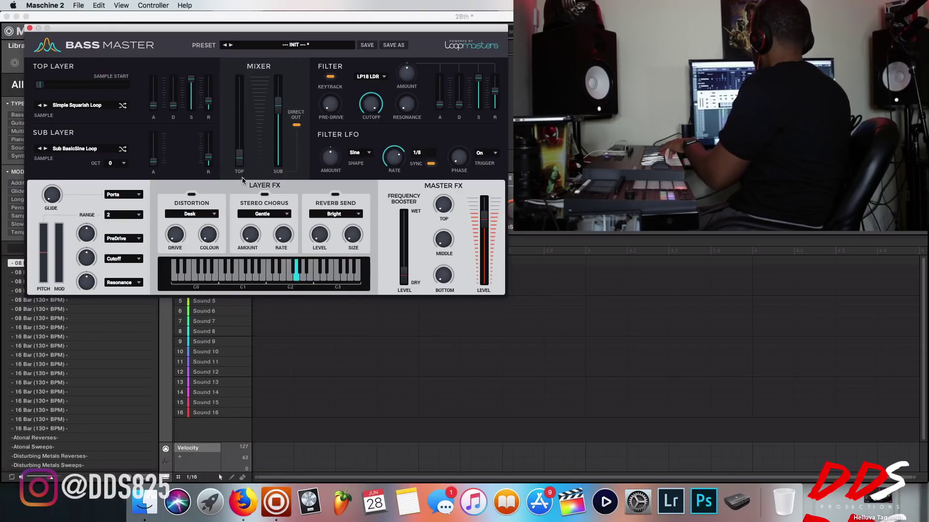
{"action": "left_click_drag", "start_coordinate": [241, 167], "coordinate": [280, 156]}
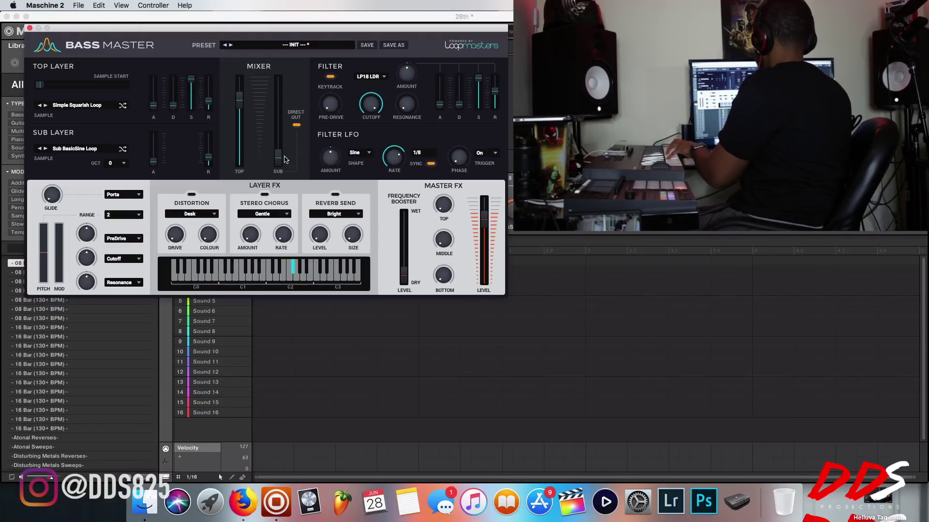
{"action": "left_click_drag", "start_coordinate": [279, 157], "coordinate": [280, 91]}
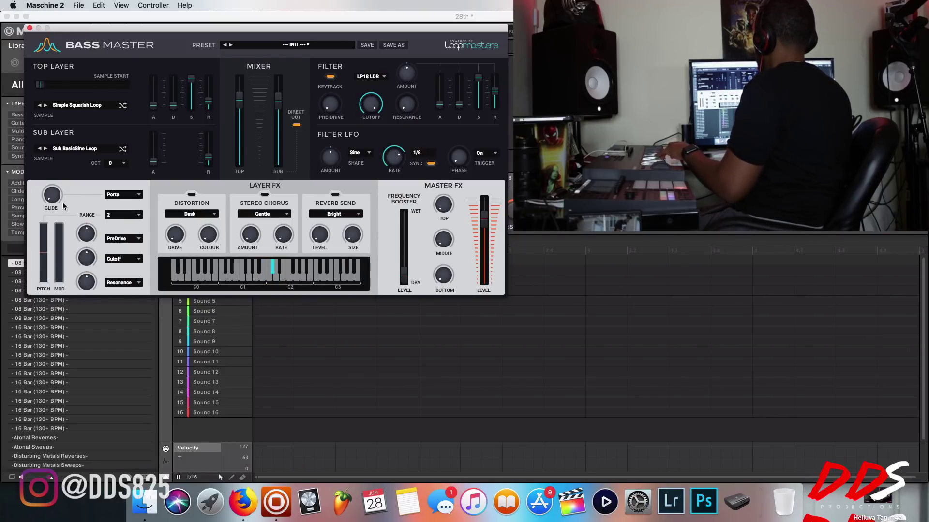
{"action": "mouse_move", "coordinate": [54, 199]}
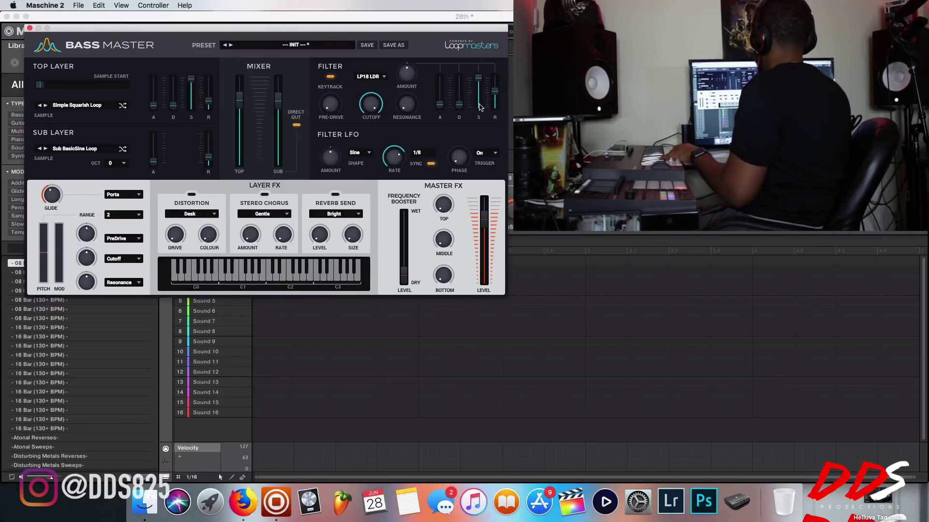
{"action": "mouse_move", "coordinate": [440, 104]}
{"action": "left_mouse_down"}
{"action": "mouse_move", "coordinate": [440, 81]}
{"action": "mouse_move", "coordinate": [440, 104]}
{"action": "left_mouse_up"}
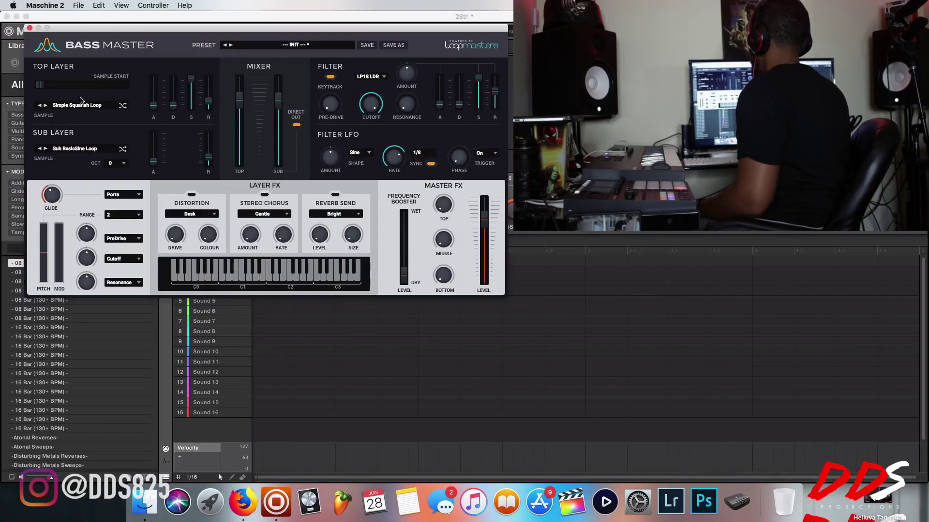
Load the Percussive BCong sample into the sub layer and audition it by lowering and raising the top layer's mixer level
{"action": "left_click", "coordinate": [68, 151]}
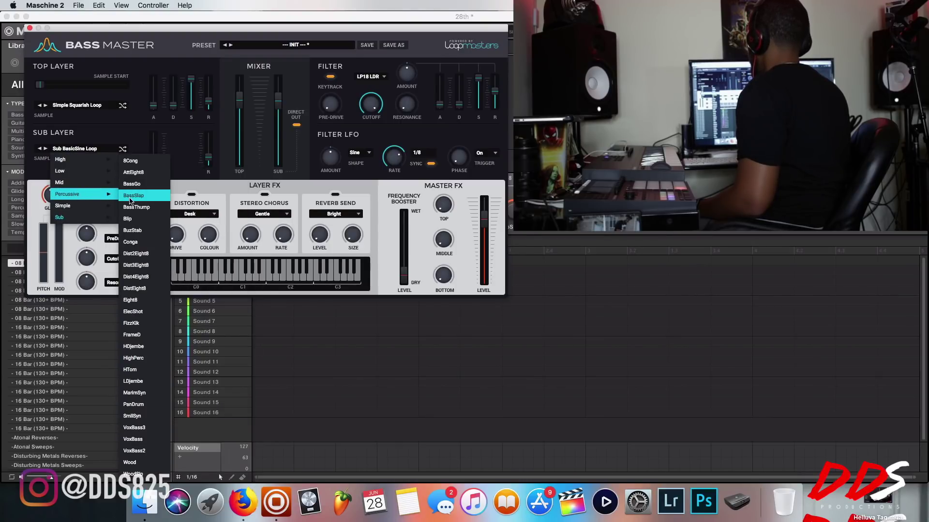
{"action": "left_click", "coordinate": [141, 161]}
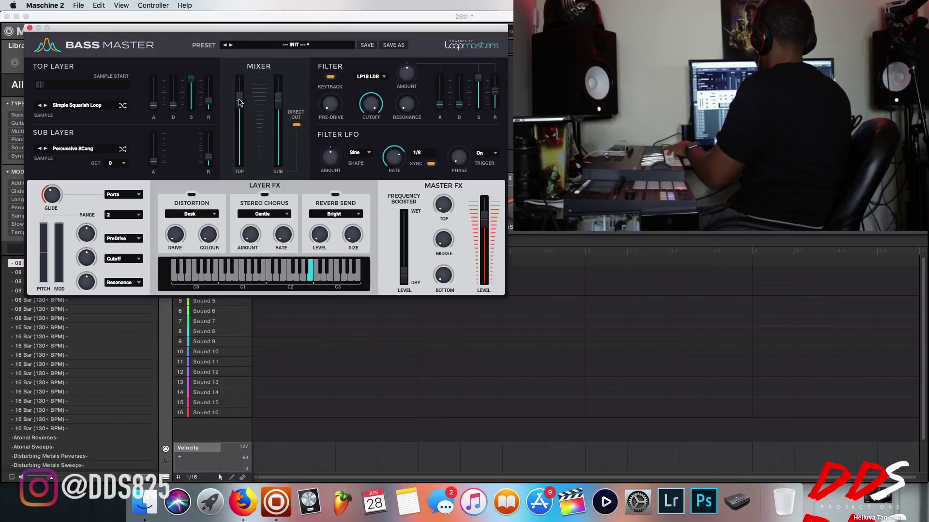
{"action": "left_click_drag", "start_coordinate": [240, 95], "coordinate": [240, 233]}
{"action": "left_click_drag", "start_coordinate": [238, 170], "coordinate": [246, 112]}
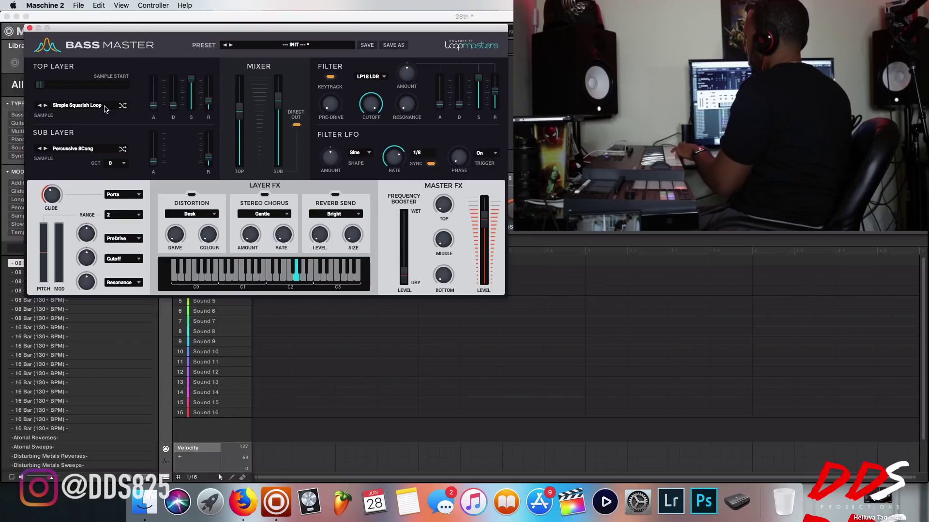
Load the KickBass sample from the Sub category into the top layer
{"action": "left_click", "coordinate": [105, 109]}
{"action": "mouse_move", "coordinate": [94, 128]}
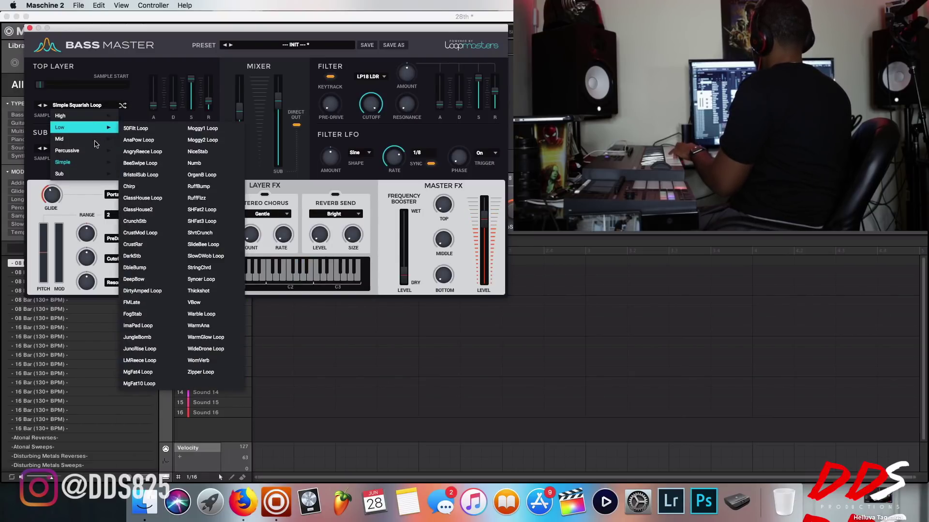
{"action": "mouse_move", "coordinate": [97, 174]}
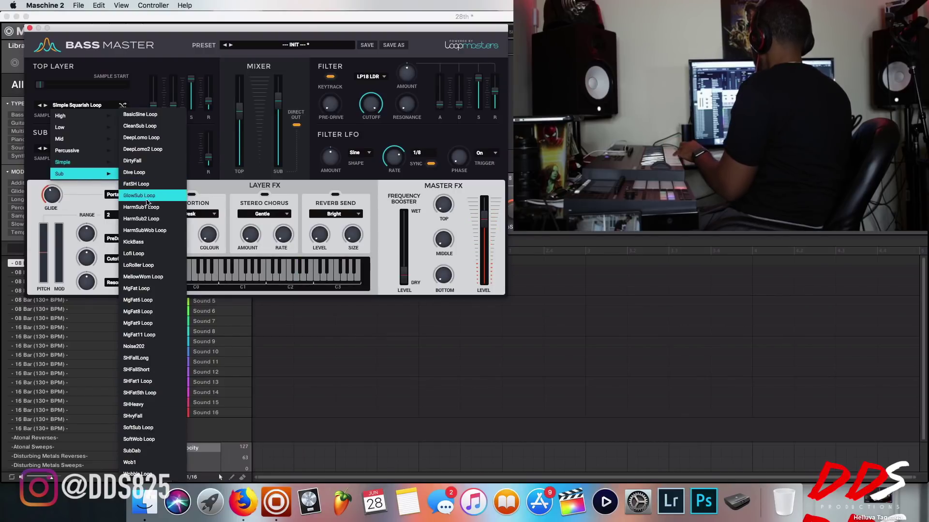
{"action": "left_click", "coordinate": [145, 242]}
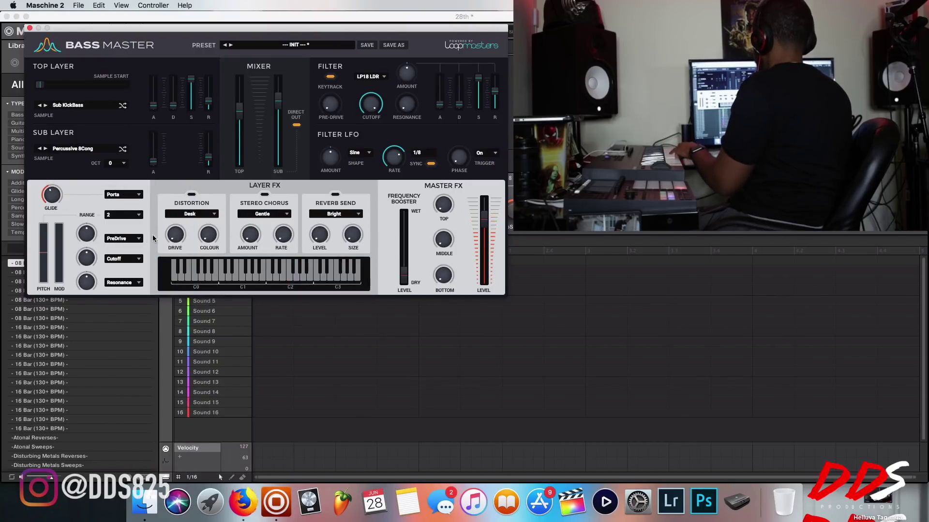
Change the top layer's sample to High DryHarm Loop and set the filter LFO rate to 1/16
{"action": "left_click", "coordinate": [69, 106]}
{"action": "mouse_move", "coordinate": [97, 114]}
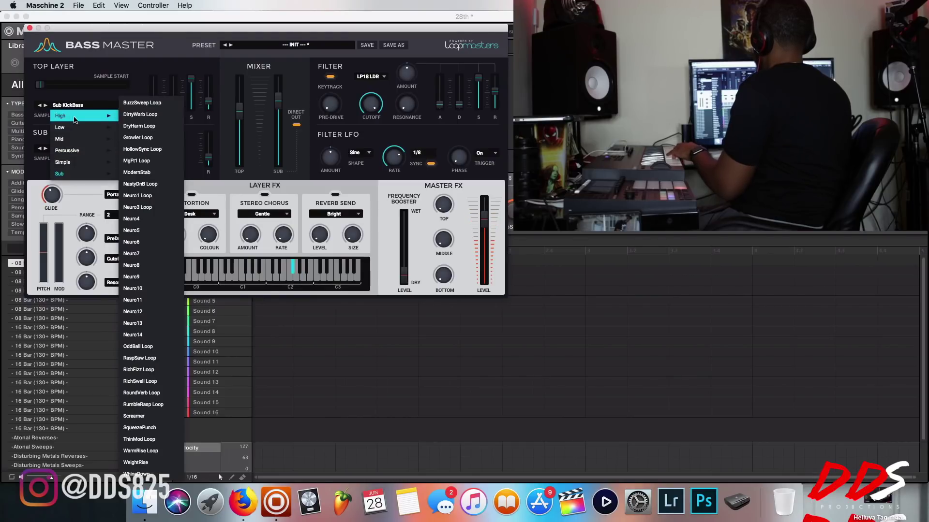
{"action": "left_click", "coordinate": [139, 129]}
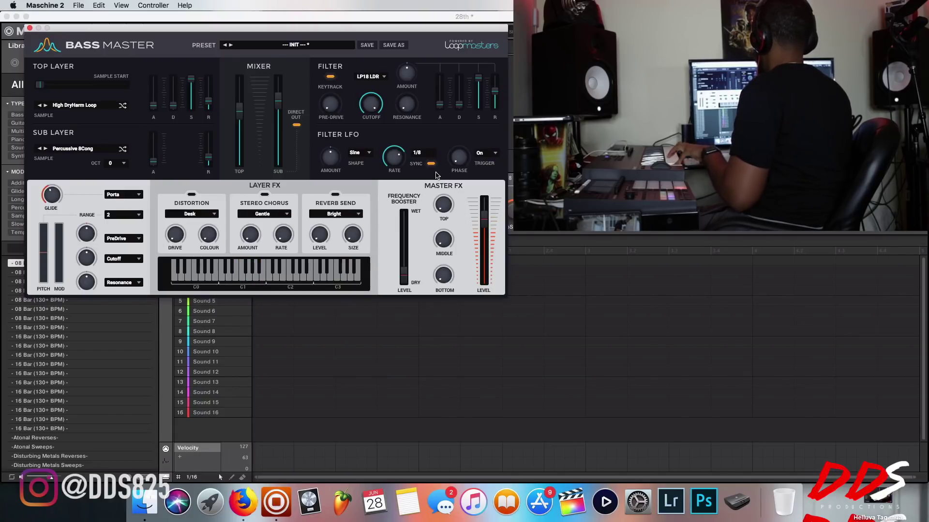
{"action": "left_click_drag", "start_coordinate": [389, 169], "coordinate": [381, 107]}
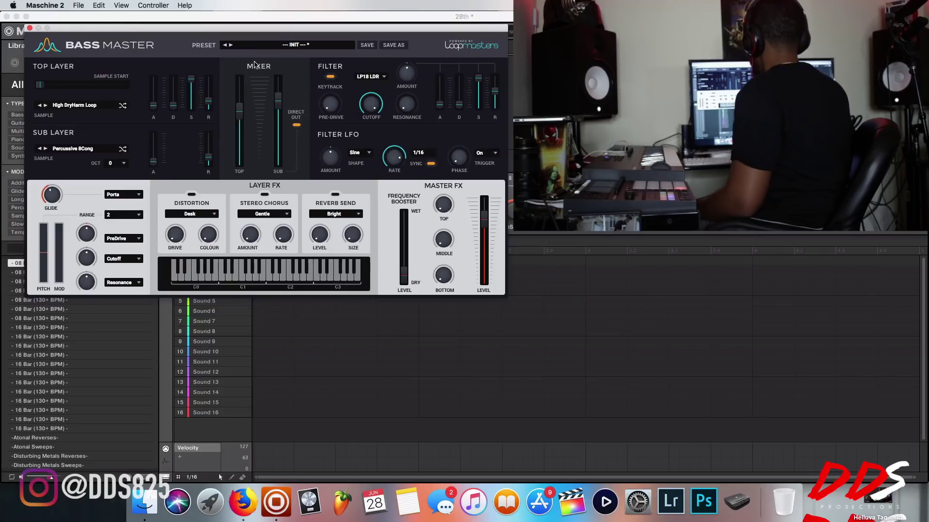
Browse the factory preset categories, load the Brightly preset from Simple and raise the sub layer's mixer level
{"action": "left_click", "coordinate": [265, 47]}
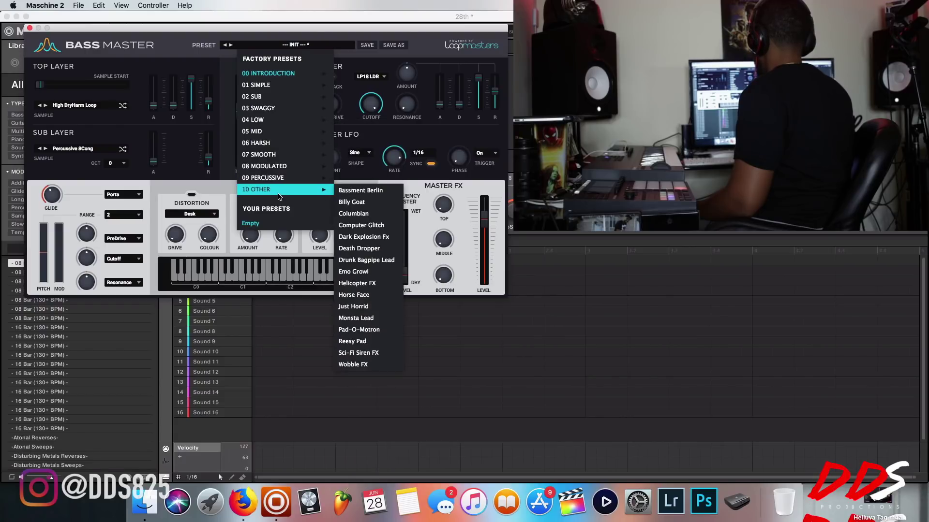
{"action": "mouse_move", "coordinate": [274, 165]}
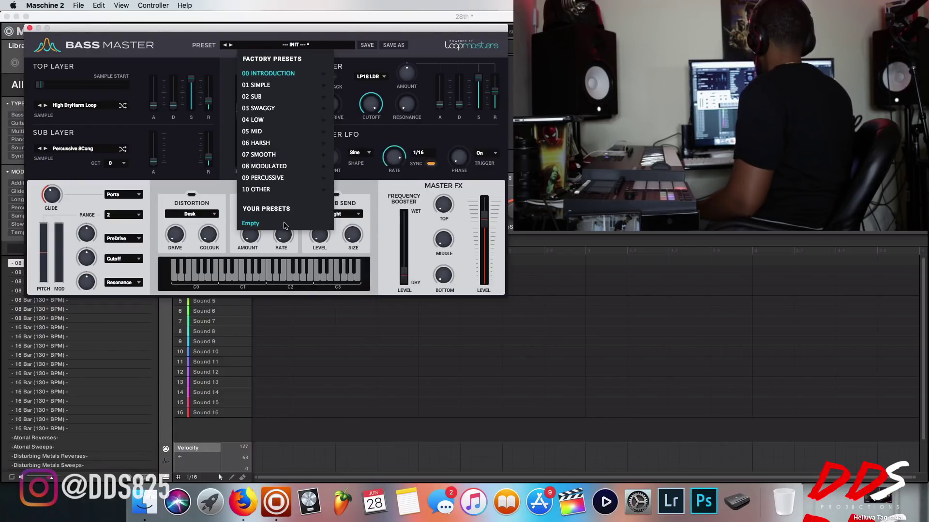
{"action": "mouse_move", "coordinate": [274, 101]}
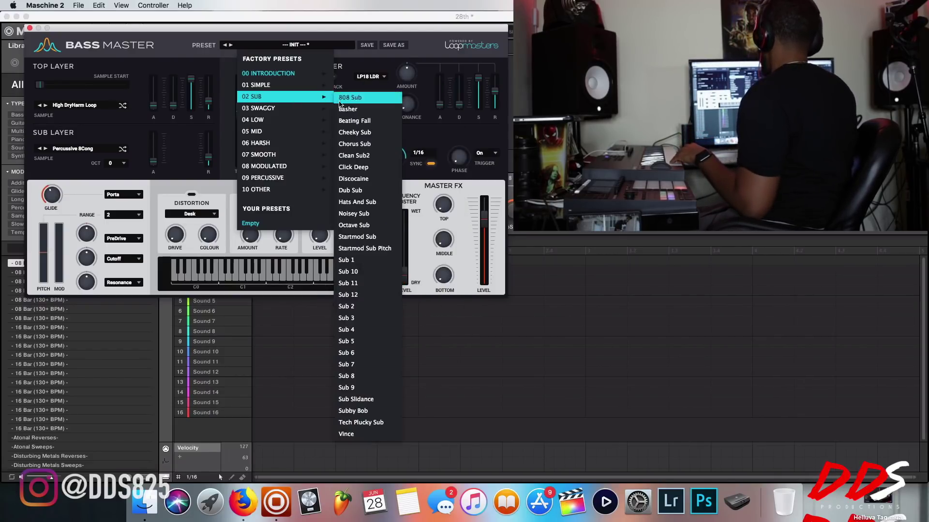
{"action": "left_click", "coordinate": [357, 154]}
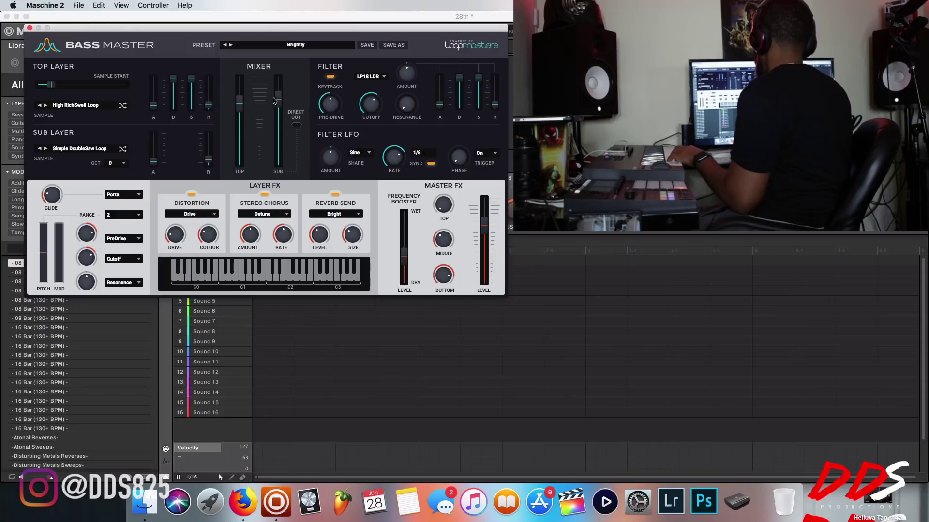
{"action": "mouse_move", "coordinate": [274, 100]}
{"action": "left_mouse_down"}
{"action": "mouse_move", "coordinate": [281, 145]}
{"action": "mouse_move", "coordinate": [280, 93]}
{"action": "left_mouse_up"}
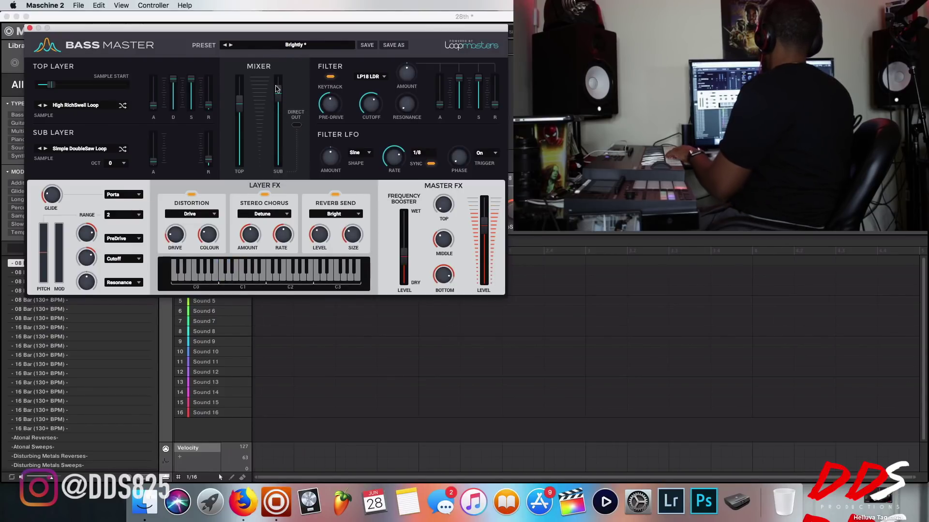
Step forward through the Simple presets past Buddy and Dark Side to Deep Thump, auditioning them
{"action": "left_click", "coordinate": [230, 45]}
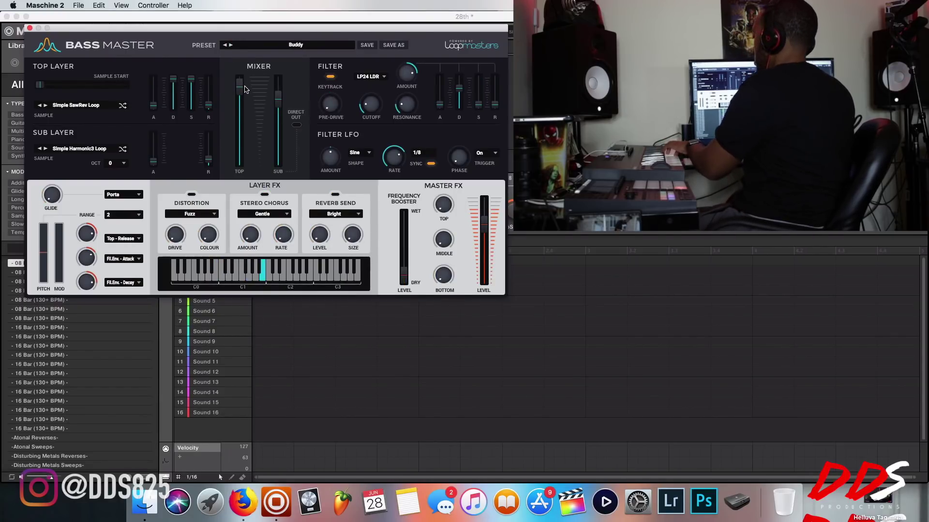
{"action": "left_click", "coordinate": [230, 45]}
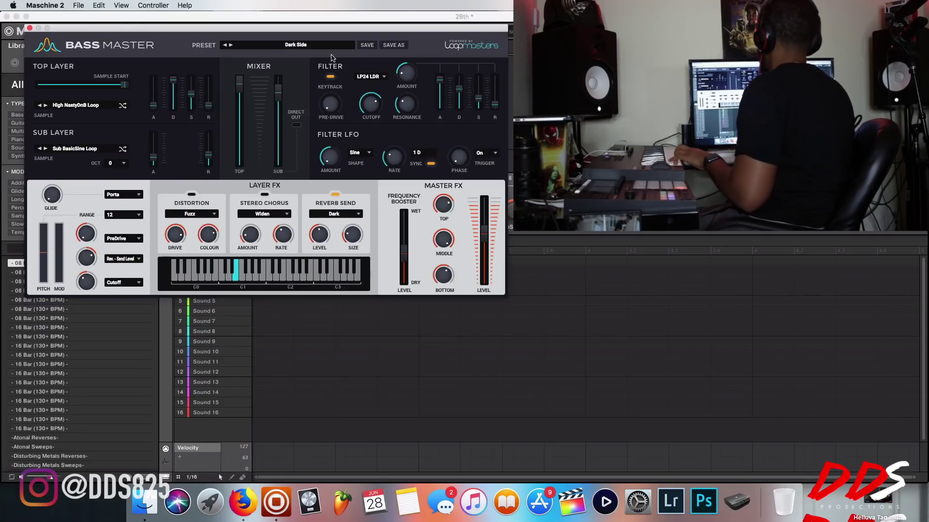
{"action": "left_click", "coordinate": [230, 45]}
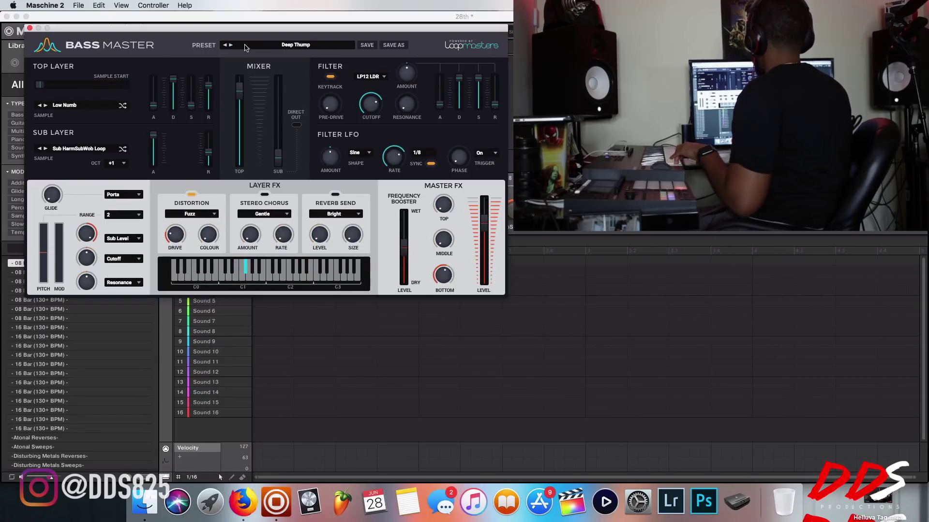
Load the 808 Riser preset from the Introduction category and step forward through Another One Bites The Bass to Brightly
{"action": "left_click", "coordinate": [271, 45]}
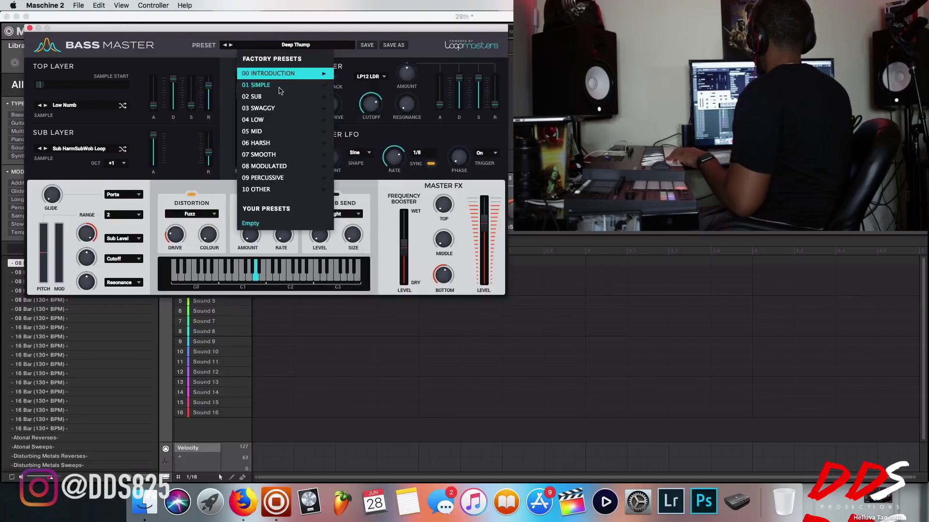
{"action": "mouse_move", "coordinate": [277, 77]}
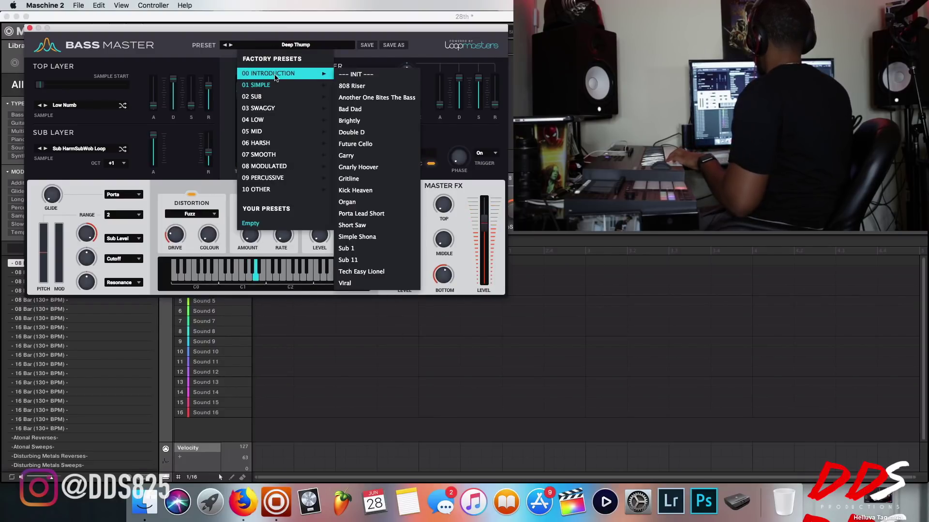
{"action": "left_click", "coordinate": [341, 88]}
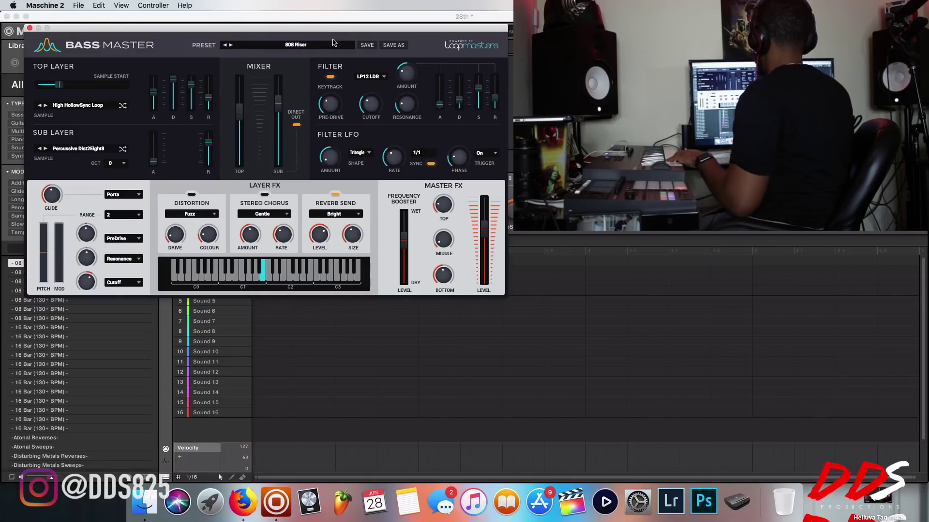
{"action": "left_click", "coordinate": [231, 45]}
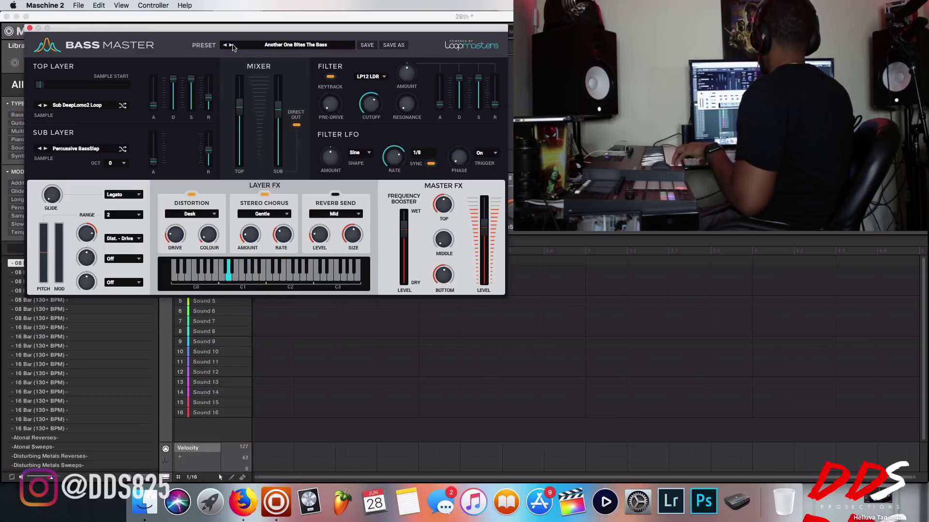
{"action": "left_click", "coordinate": [231, 45]}
{"action": "left_click", "coordinate": [230, 45]}
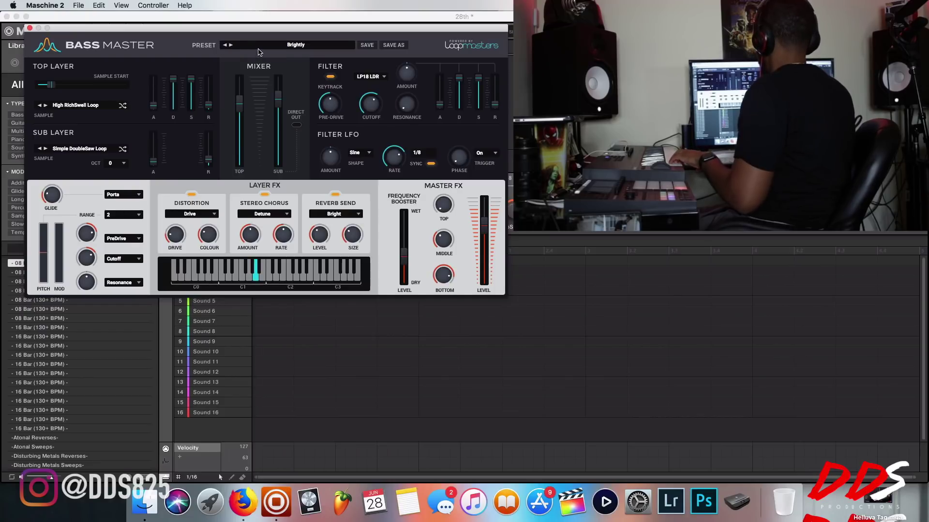
Load the Balls preset from the Simple factory category
{"action": "left_click", "coordinate": [274, 49]}
{"action": "mouse_move", "coordinate": [286, 84]}
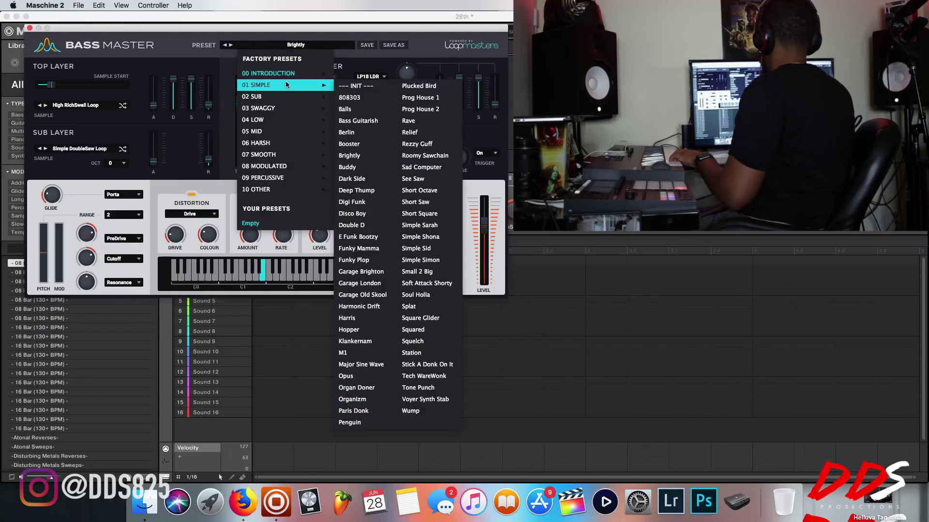
{"action": "left_click", "coordinate": [354, 108]}
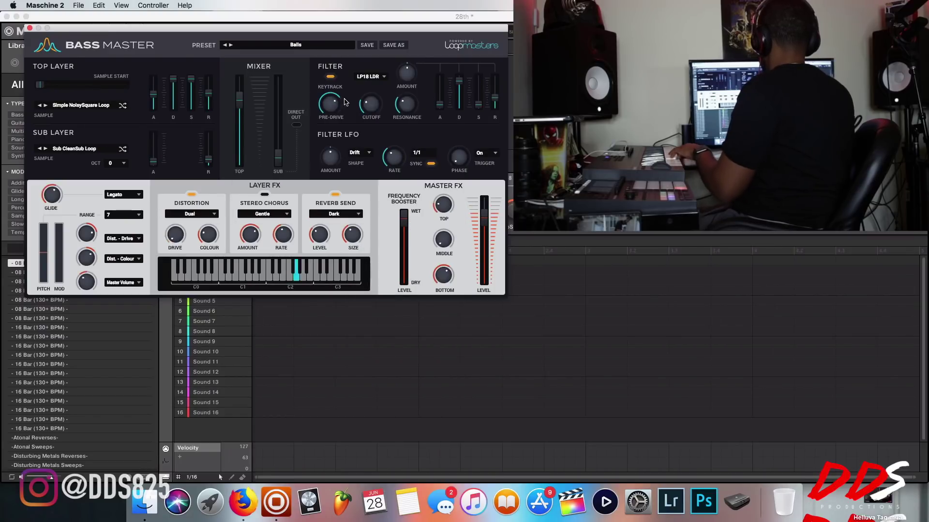
Load the 808 Sub preset from the Sub factory category
{"action": "left_click", "coordinate": [291, 47]}
{"action": "mouse_move", "coordinate": [286, 102]}
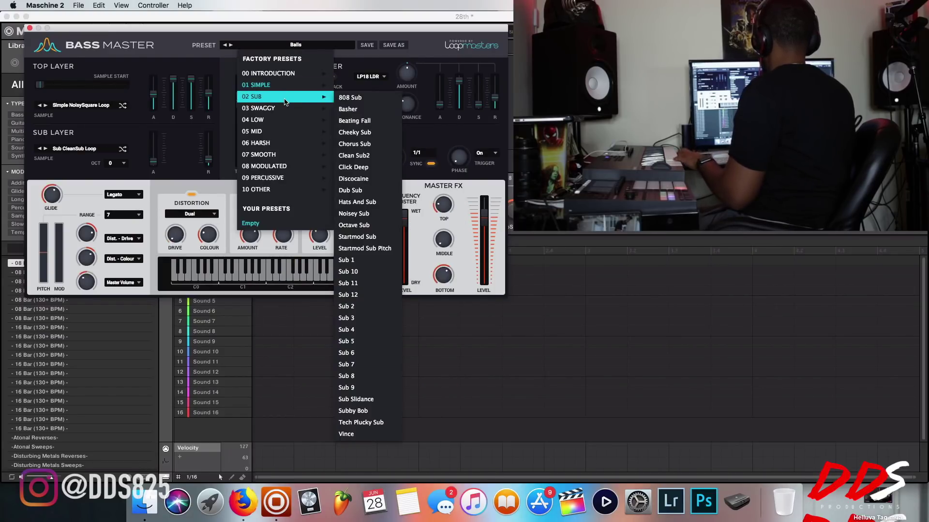
{"action": "left_click", "coordinate": [348, 97]}
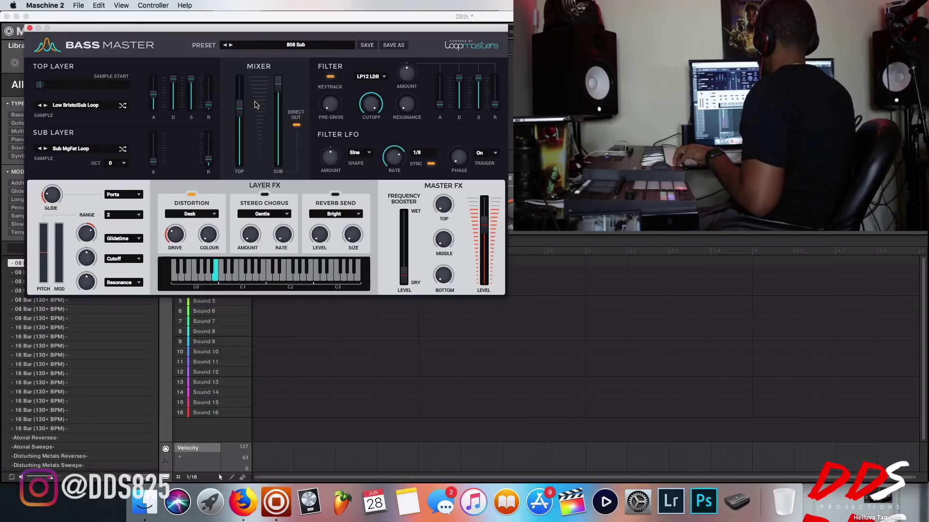
Lower the top layer's mixer level to -91.1 dB, set the glide time to 695 ms and raise the top layer again
{"action": "left_click_drag", "start_coordinate": [245, 101], "coordinate": [250, 159]}
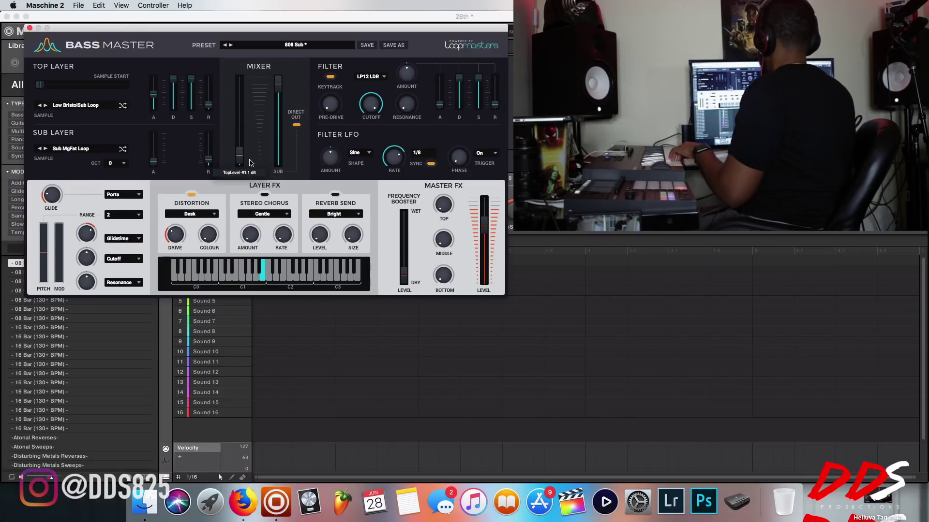
{"action": "left_click_drag", "start_coordinate": [60, 203], "coordinate": [54, 172]}
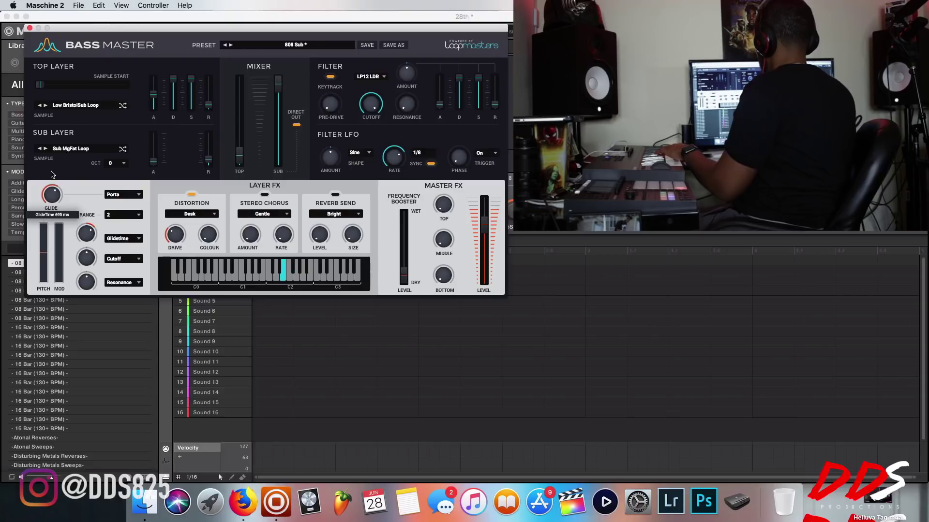
{"action": "left_click_drag", "start_coordinate": [241, 152], "coordinate": [237, 92]}
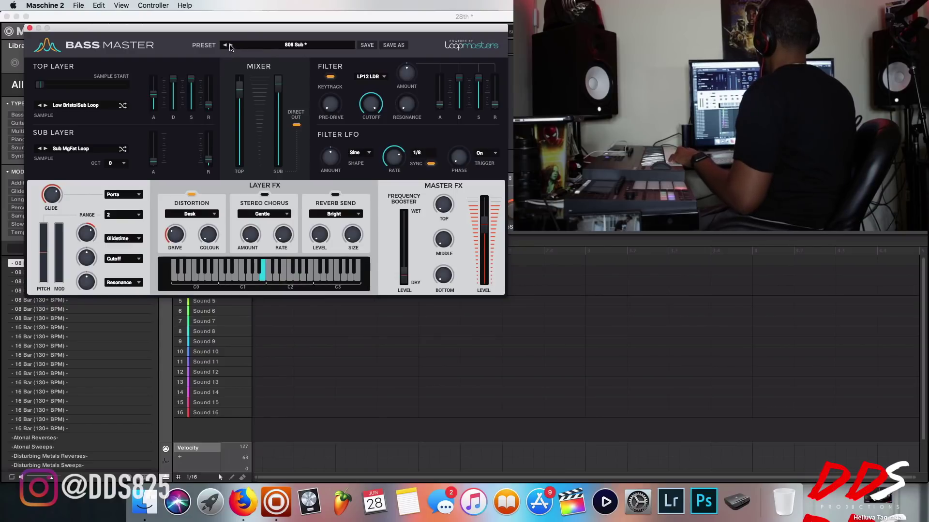
Audition the Octave Sub preset from the Sub category and the Walkie Talkie preset from Smooth
{"action": "left_click", "coordinate": [260, 45]}
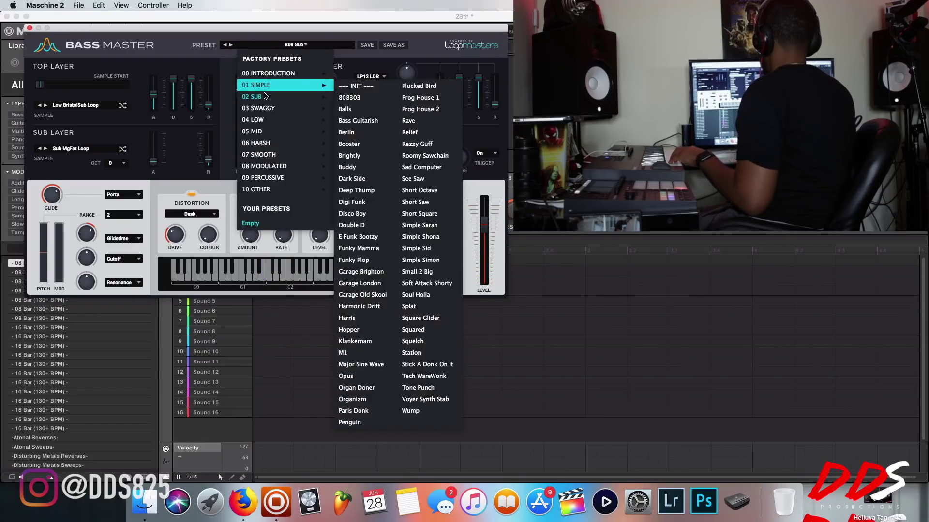
{"action": "mouse_move", "coordinate": [268, 95]}
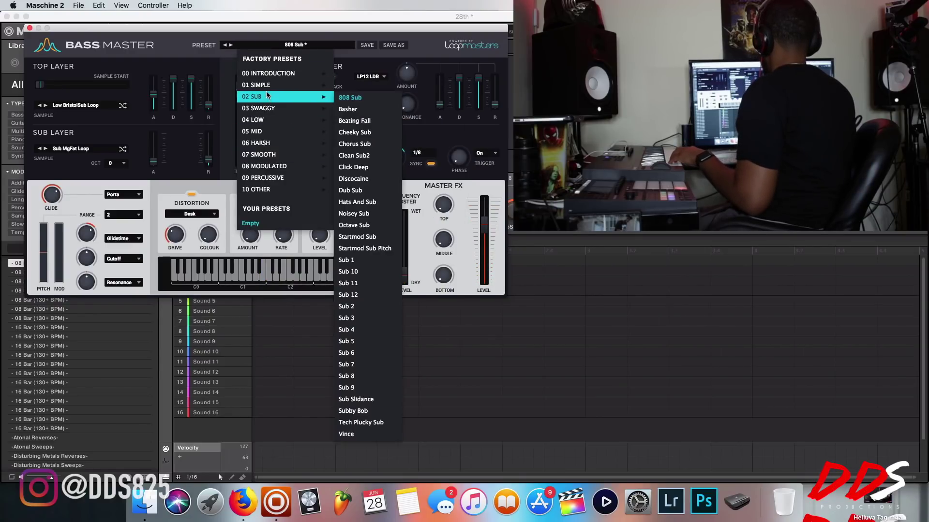
{"action": "left_click", "coordinate": [368, 223]}
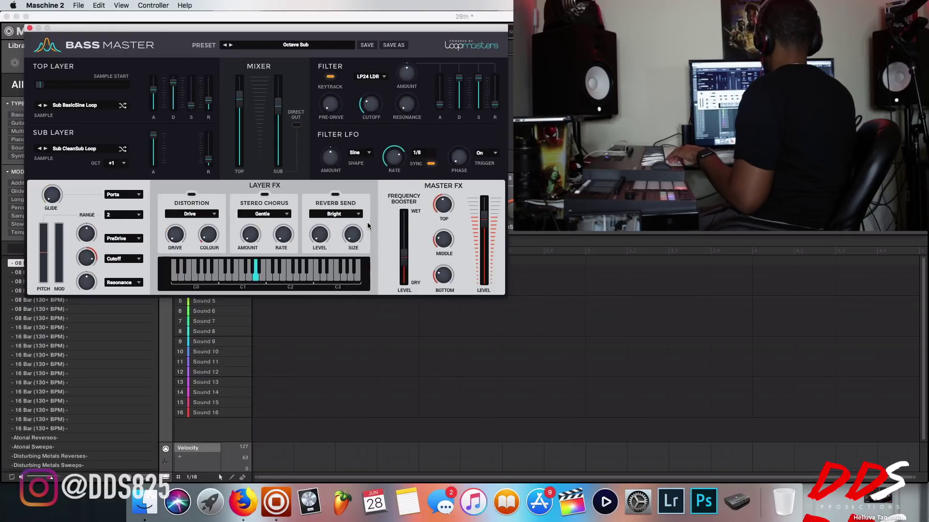
{"action": "left_click", "coordinate": [292, 45]}
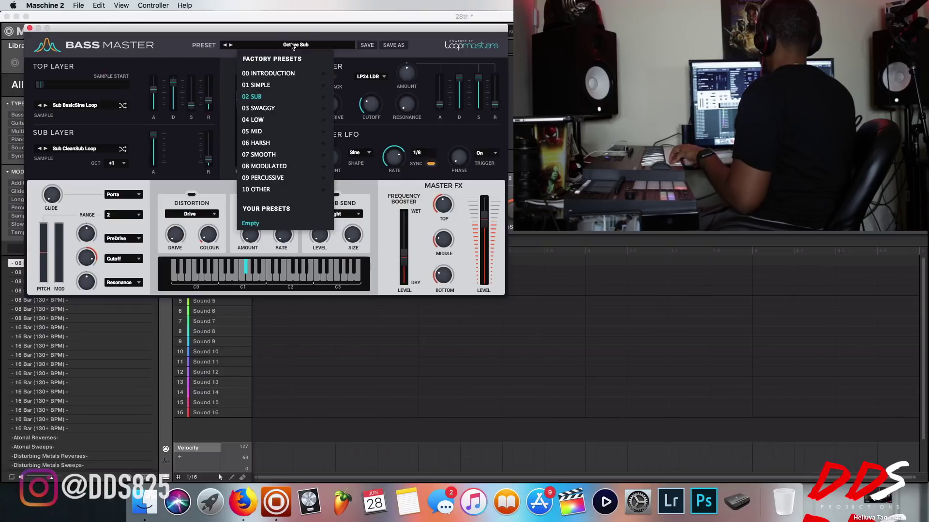
{"action": "mouse_move", "coordinate": [261, 154]}
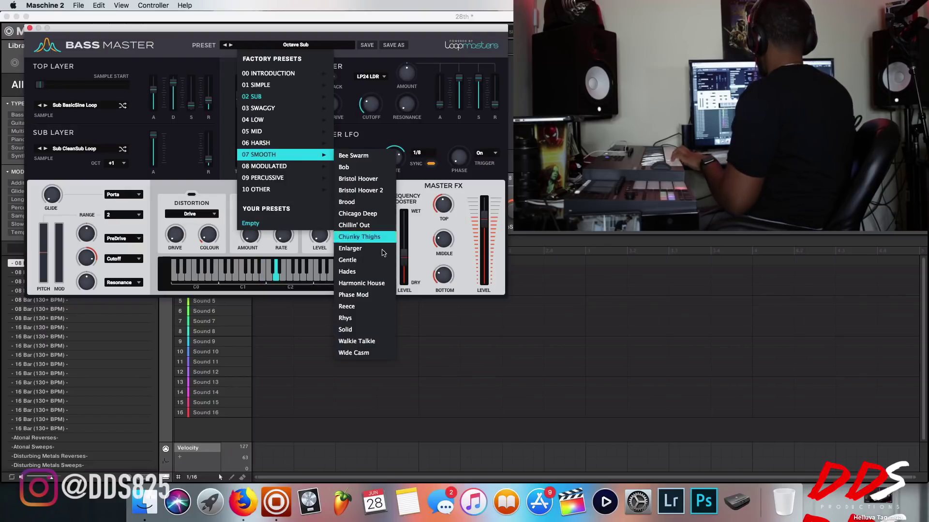
{"action": "left_click", "coordinate": [370, 342]}
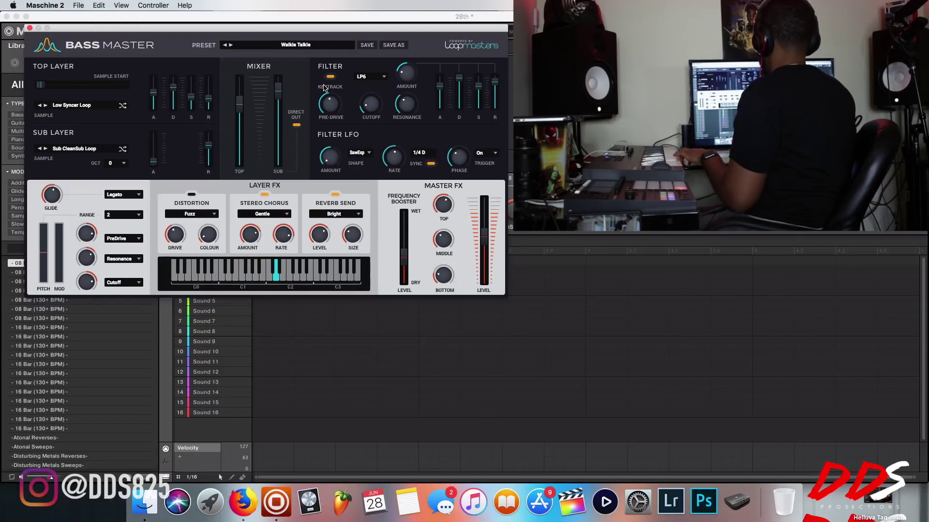
Audition the Knock Kick preset from the Percussive category and the Organ preset from Swaggy
{"action": "left_click", "coordinate": [312, 46]}
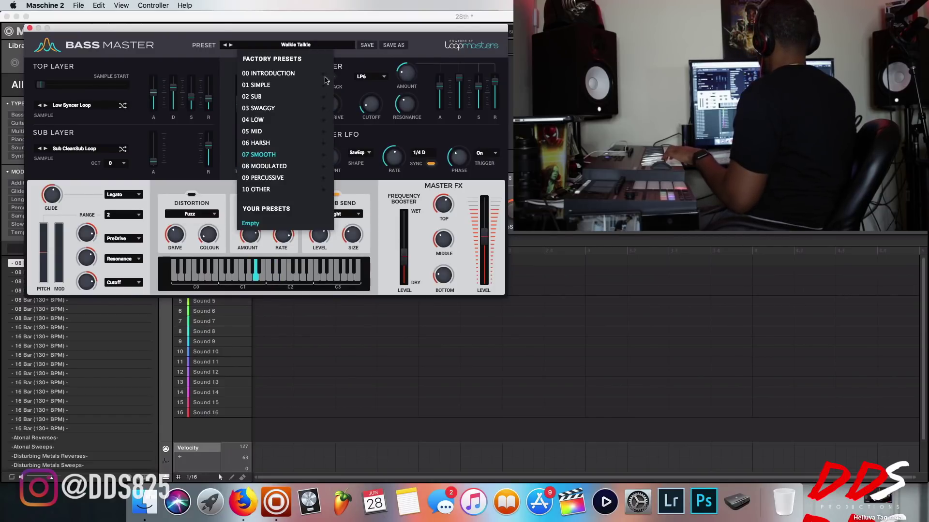
{"action": "mouse_move", "coordinate": [300, 173]}
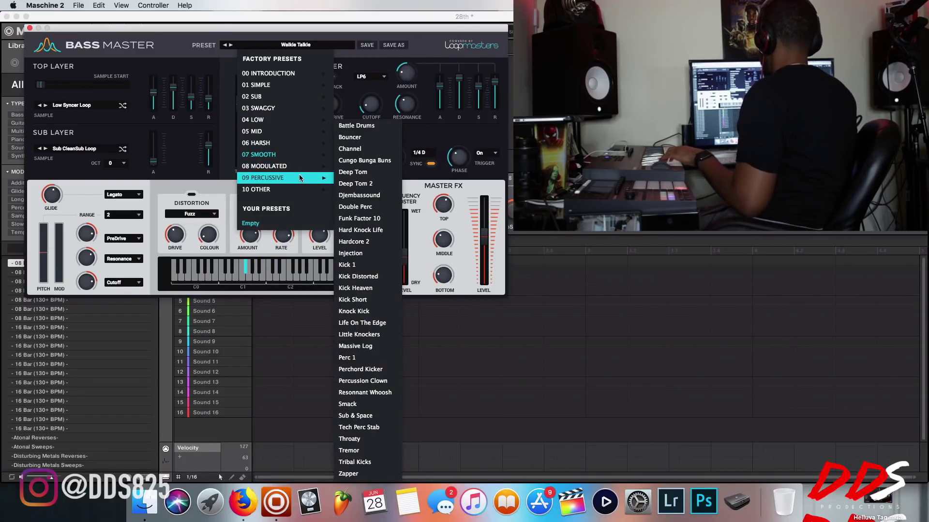
{"action": "left_click", "coordinate": [378, 312]}
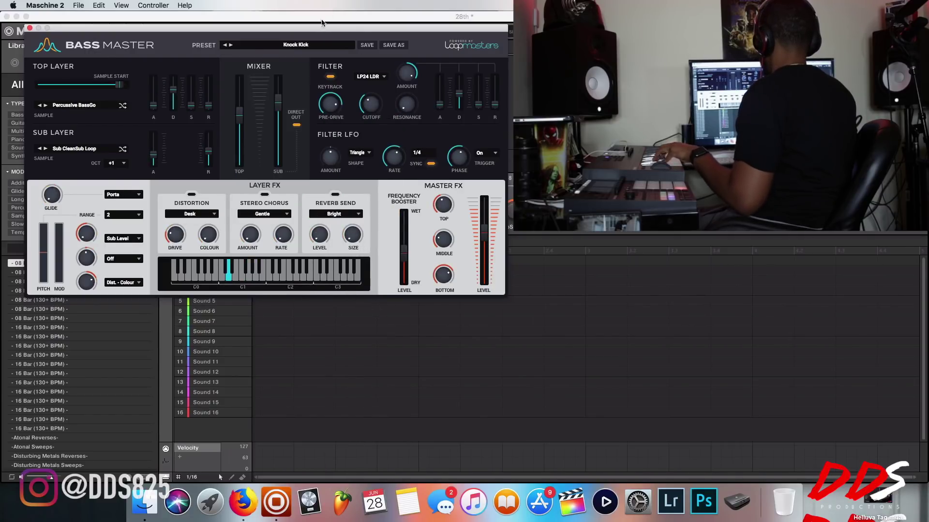
{"action": "left_click", "coordinate": [314, 45]}
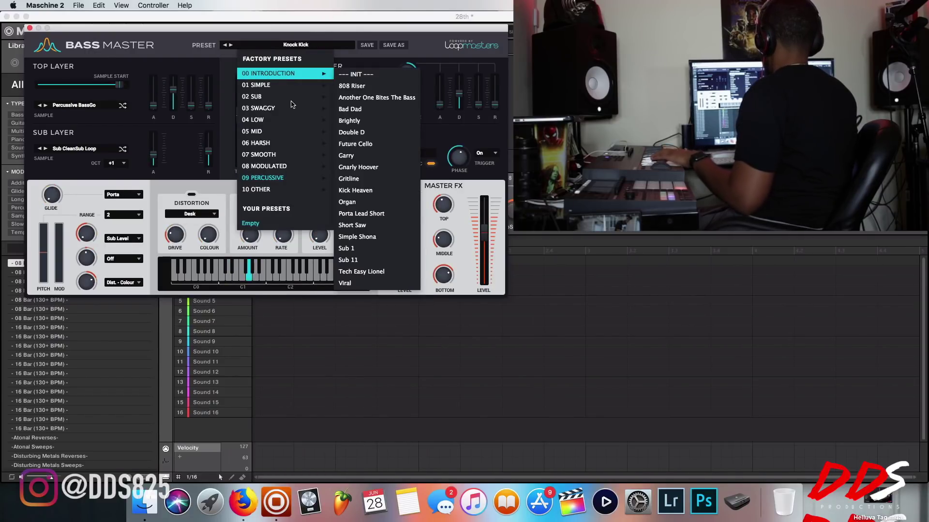
{"action": "mouse_move", "coordinate": [295, 109]}
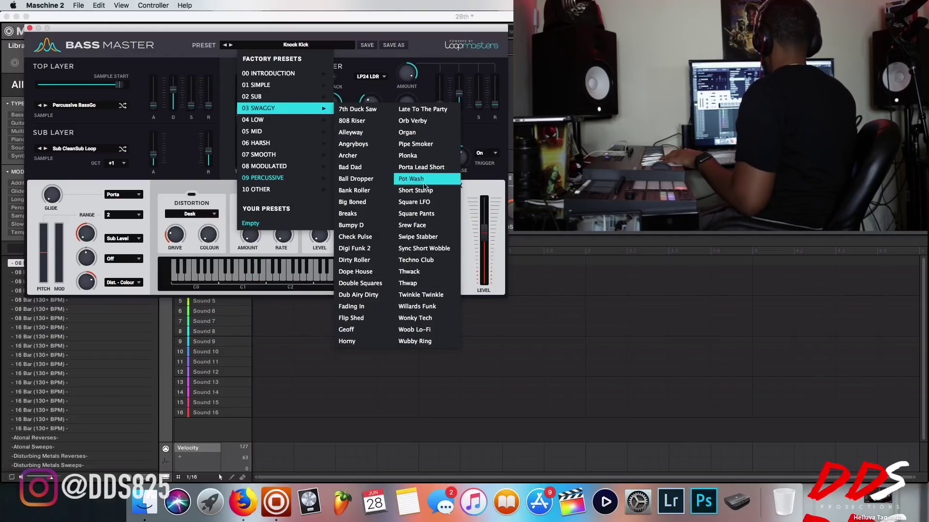
{"action": "left_click", "coordinate": [413, 134]}
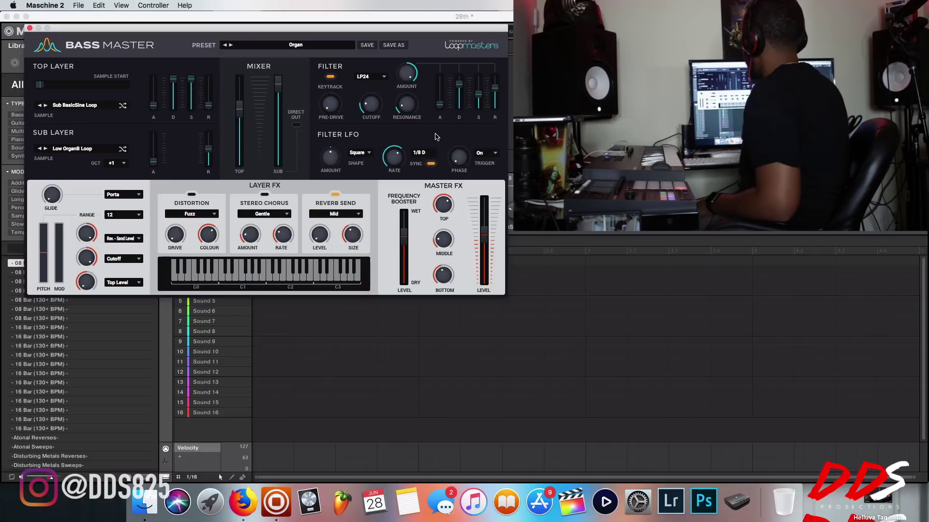
Move the plug-in window aside and load the Resonant Sin Sub preset from the Low category
{"action": "left_click_drag", "start_coordinate": [153, 31], "coordinate": [476, 24]}
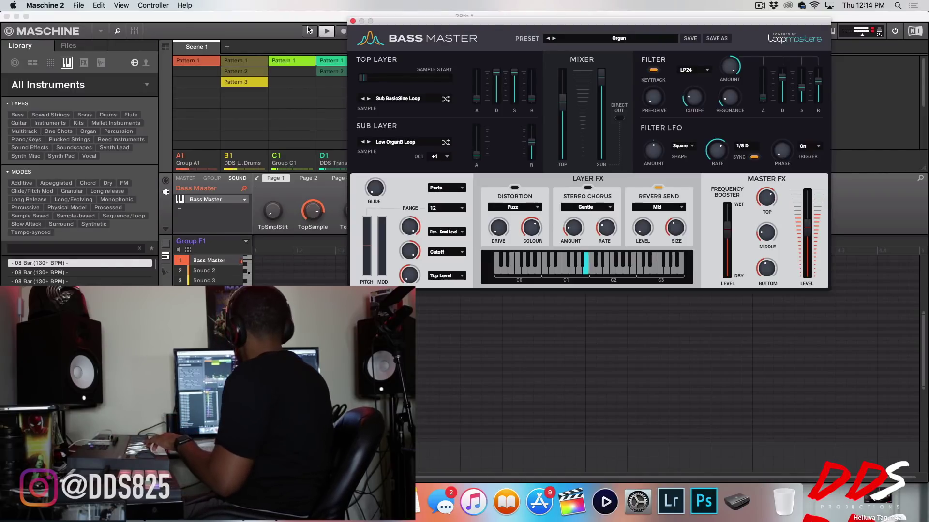
{"action": "left_click", "coordinate": [646, 41]}
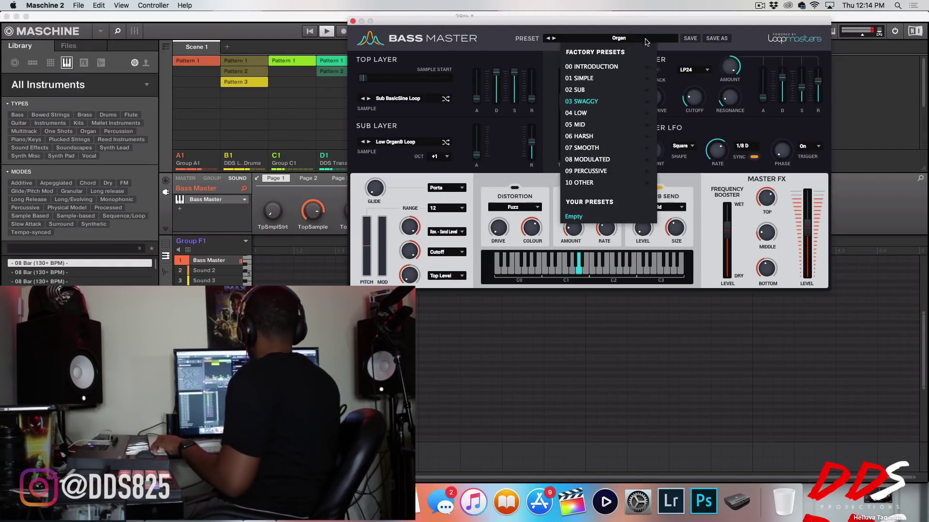
{"action": "mouse_move", "coordinate": [603, 120]}
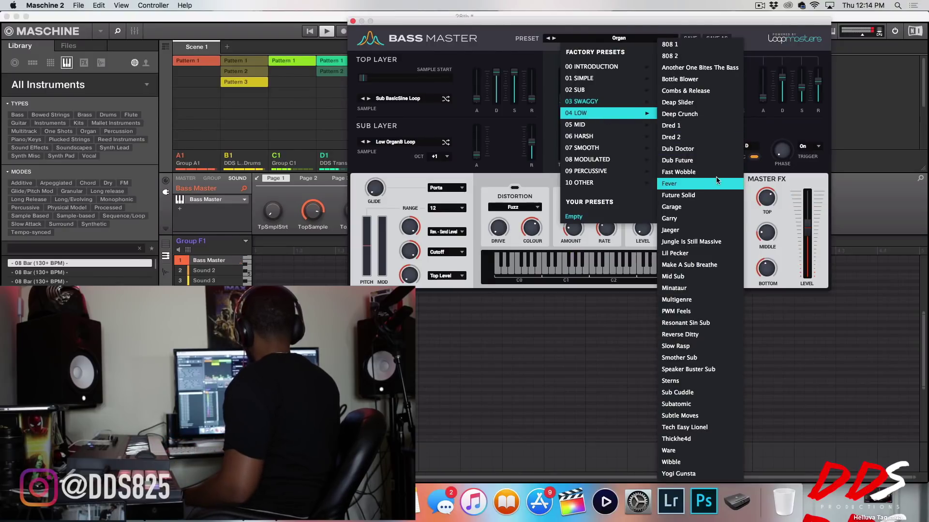
{"action": "left_click", "coordinate": [697, 323]}
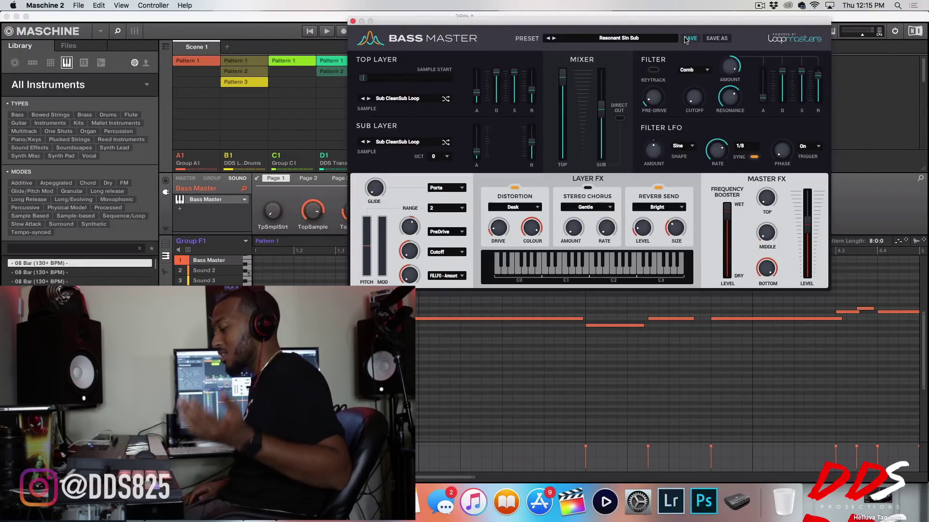
Play the bass pattern, reposition the plug-in window and raise the sub layer's mixer level to -5.2 dB
{"action": "key", "text": "space"}
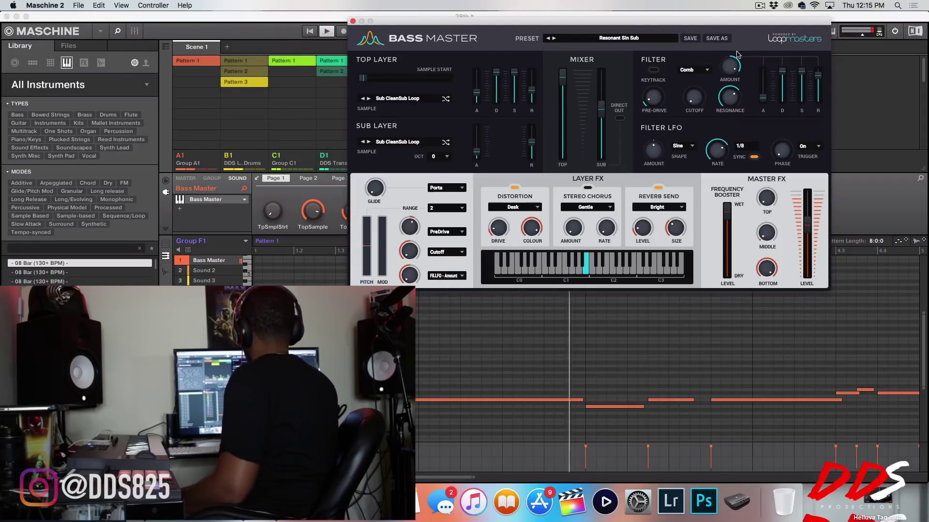
{"action": "left_click_drag", "start_coordinate": [685, 24], "coordinate": [476, 59]}
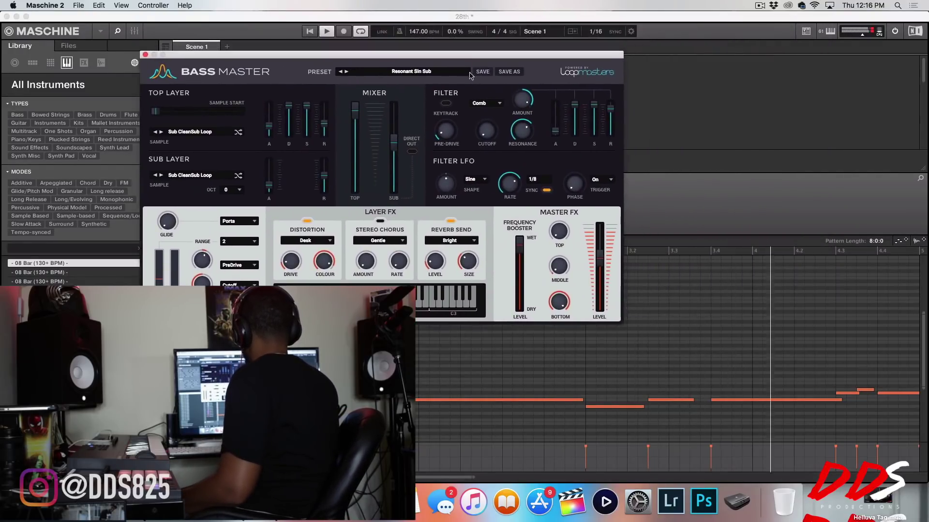
{"action": "left_click_drag", "start_coordinate": [393, 138], "coordinate": [393, 126]}
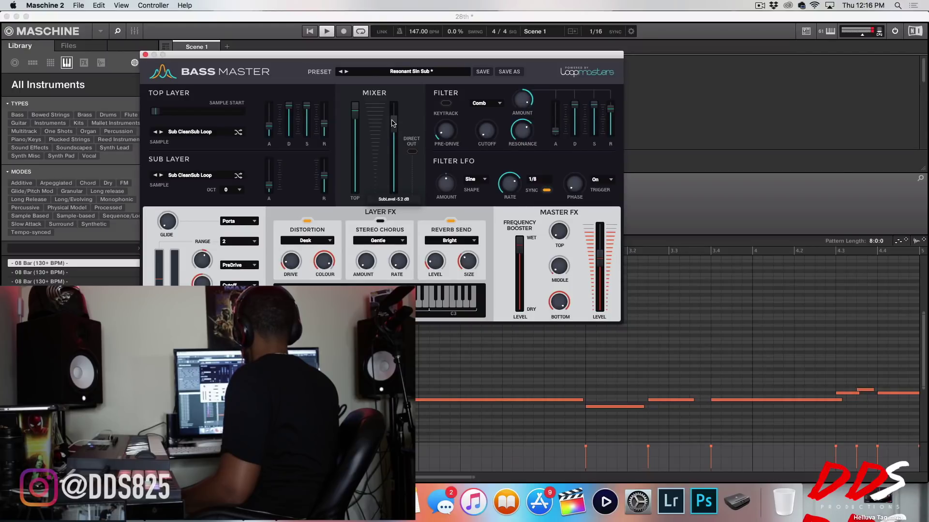
Close the plug-in window, solo group F1 and bring groups A1 and C1 back into playback
{"action": "left_click", "coordinate": [145, 55]}
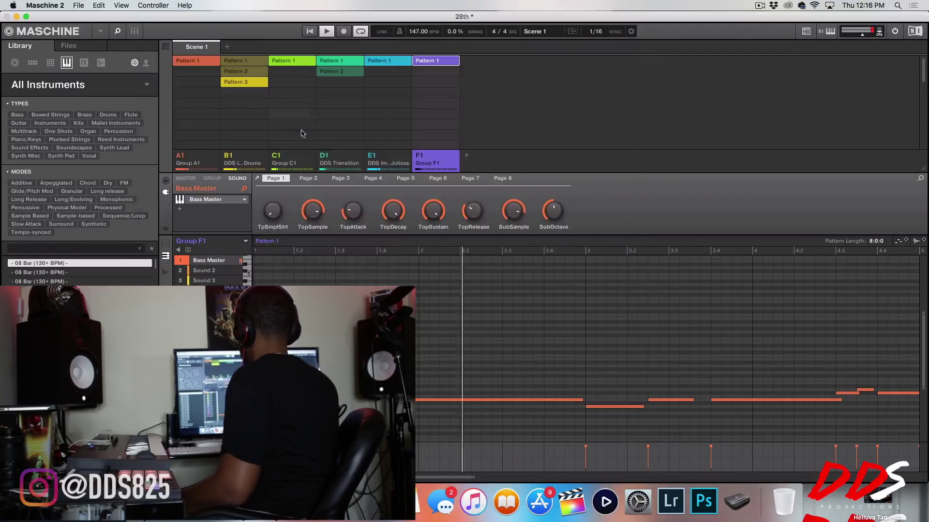
{"action": "left_click", "coordinate": [420, 156], "text": "shift"}
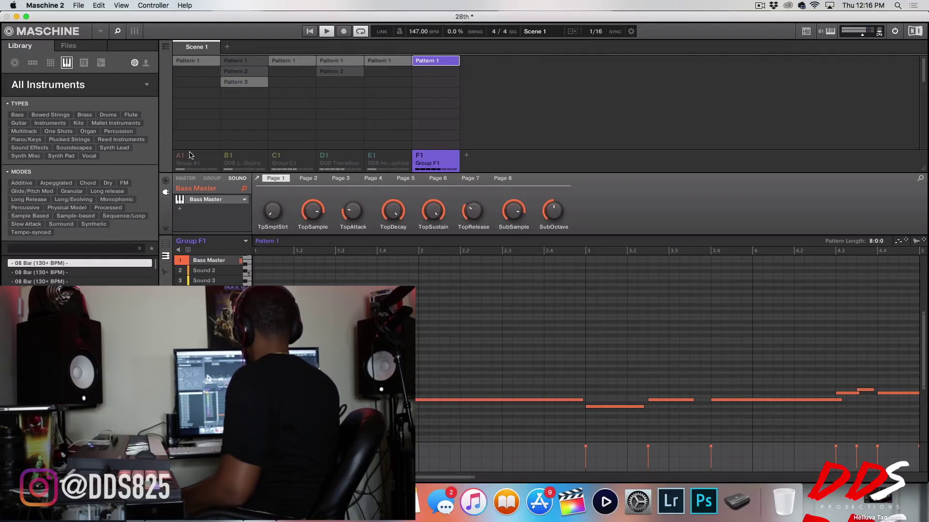
{"action": "left_click", "coordinate": [274, 156]}
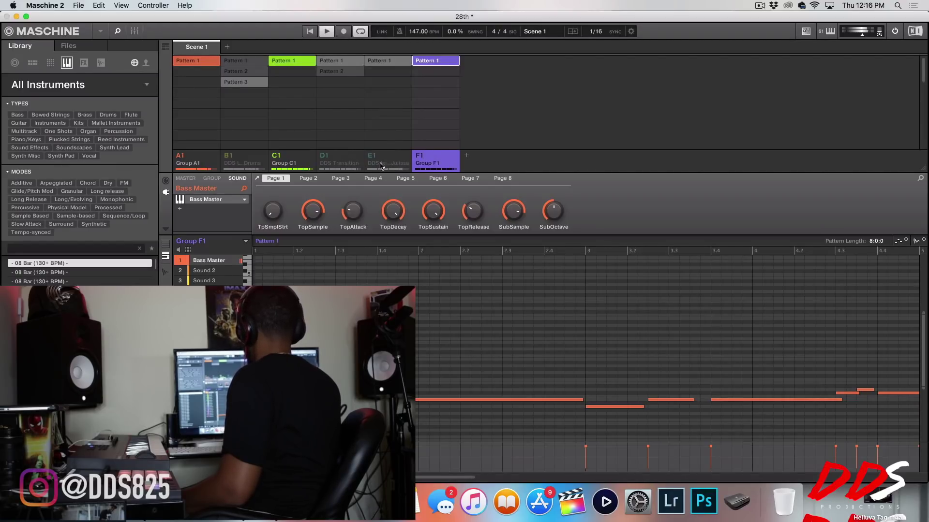
Reopen the Bass Master plug-in window and load the Chicago Deep preset from the Smooth category
{"action": "left_click", "coordinate": [239, 201]}
{"action": "left_click", "coordinate": [338, 250]}
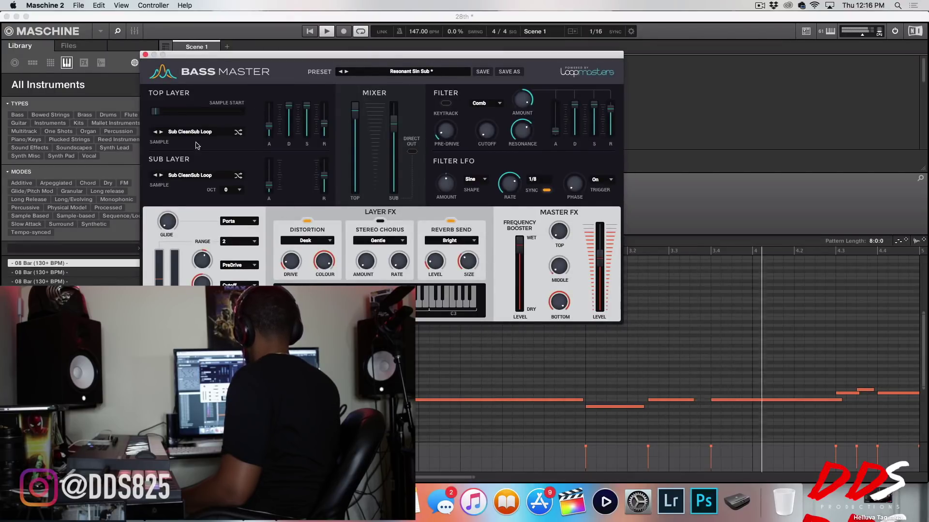
{"action": "left_click", "coordinate": [356, 74]}
{"action": "mouse_move", "coordinate": [387, 181]}
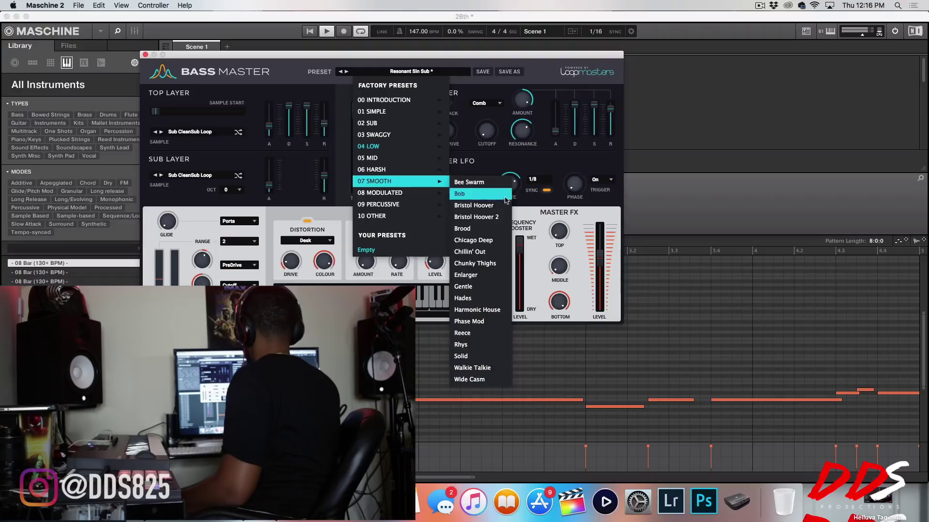
{"action": "left_click", "coordinate": [477, 240]}
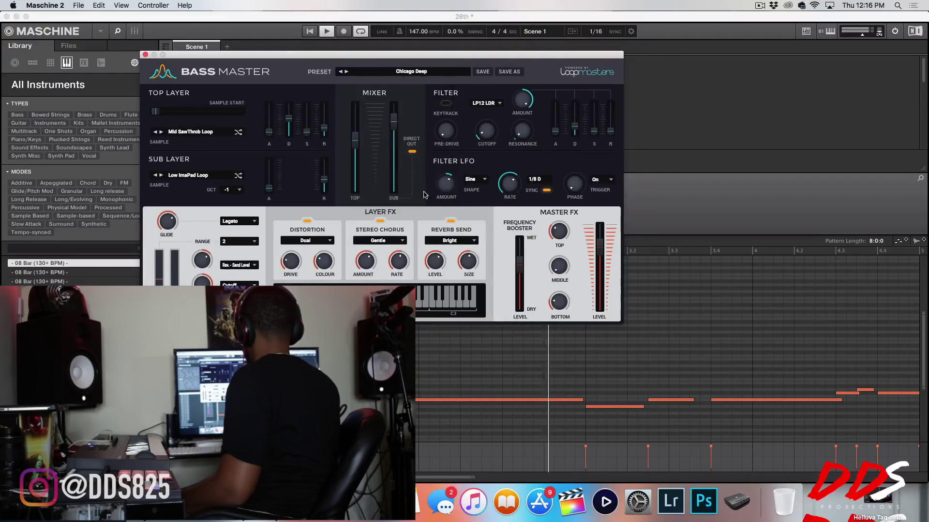
Audition Chillin' Out with a raised sub level, step on to Enlarger, return to Chunky Thighs and move the plug-in window down
{"action": "left_click", "coordinate": [346, 72]}
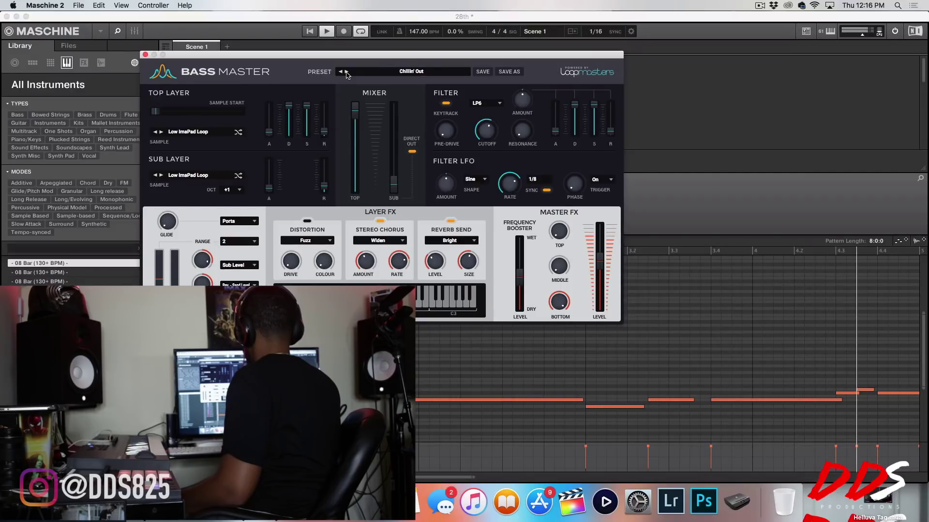
{"action": "left_click_drag", "start_coordinate": [394, 185], "coordinate": [400, 131]}
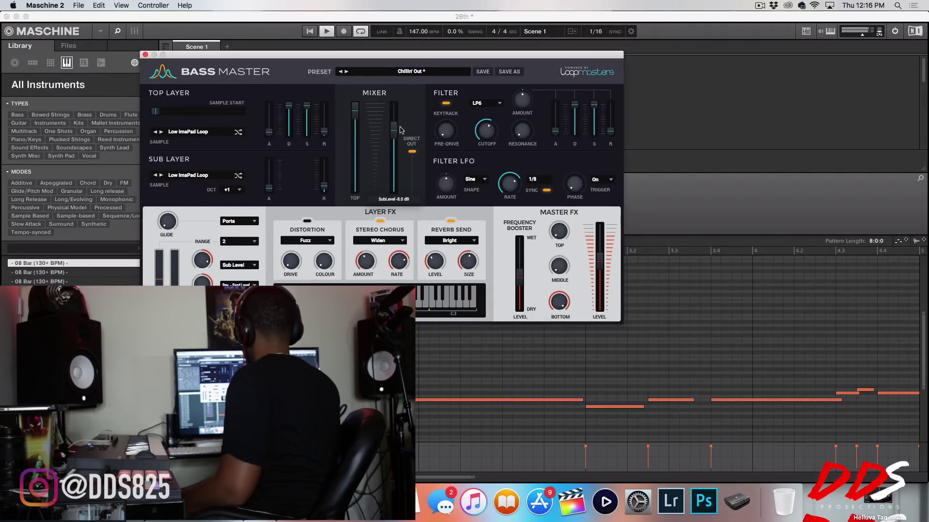
{"action": "left_click", "coordinate": [346, 72]}
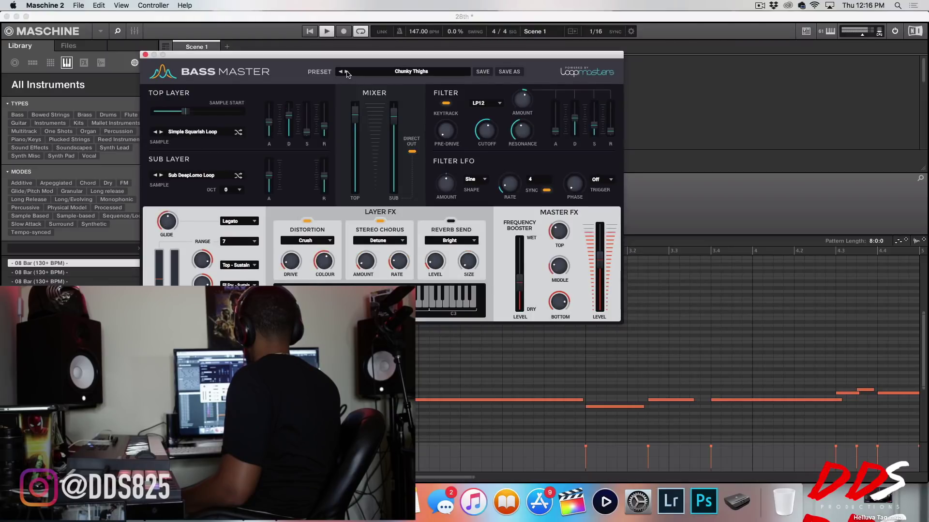
{"action": "left_click", "coordinate": [347, 71]}
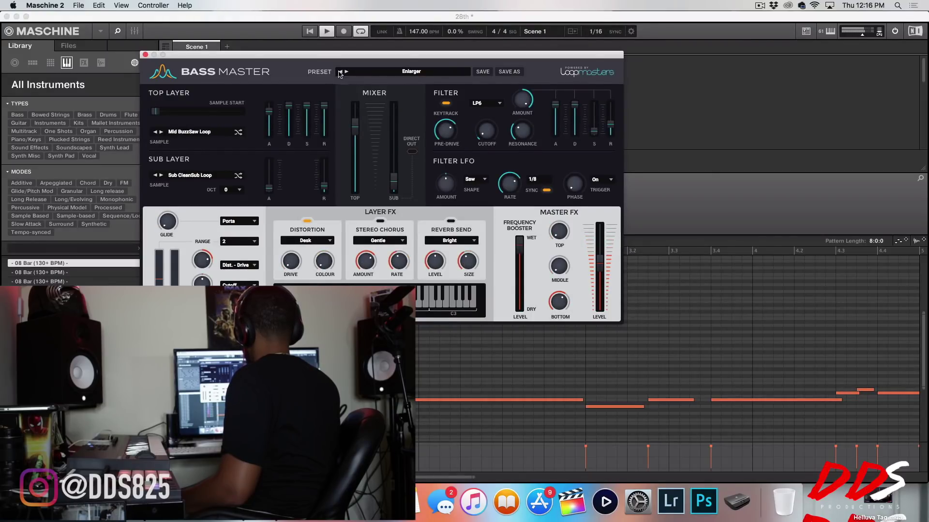
{"action": "left_click", "coordinate": [340, 71]}
{"action": "left_click_drag", "start_coordinate": [264, 54], "coordinate": [272, 210]}
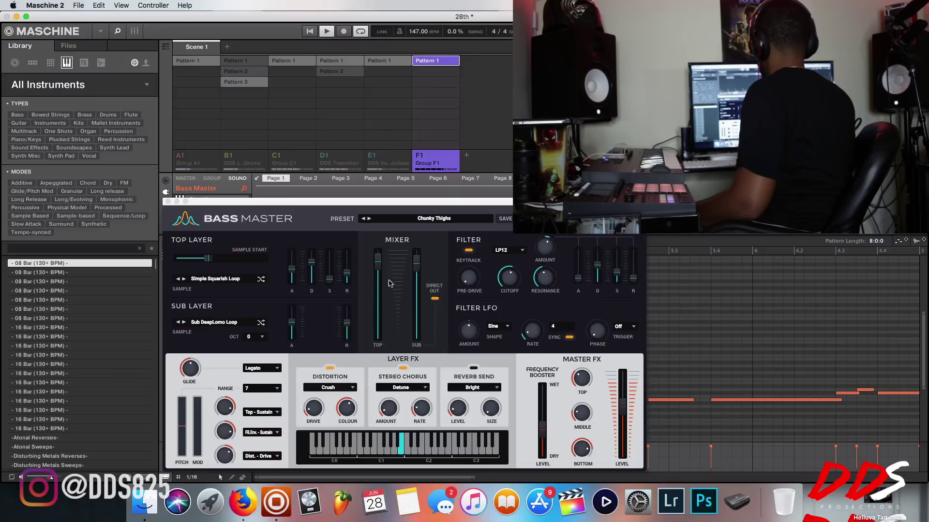
Audition the presets following Chunky Thighs, passing Gentle, up to Rhys, and adjust the top layer's mixer level on Rhys
{"action": "left_click", "coordinate": [367, 219]}
{"action": "left_click", "coordinate": [367, 219]}
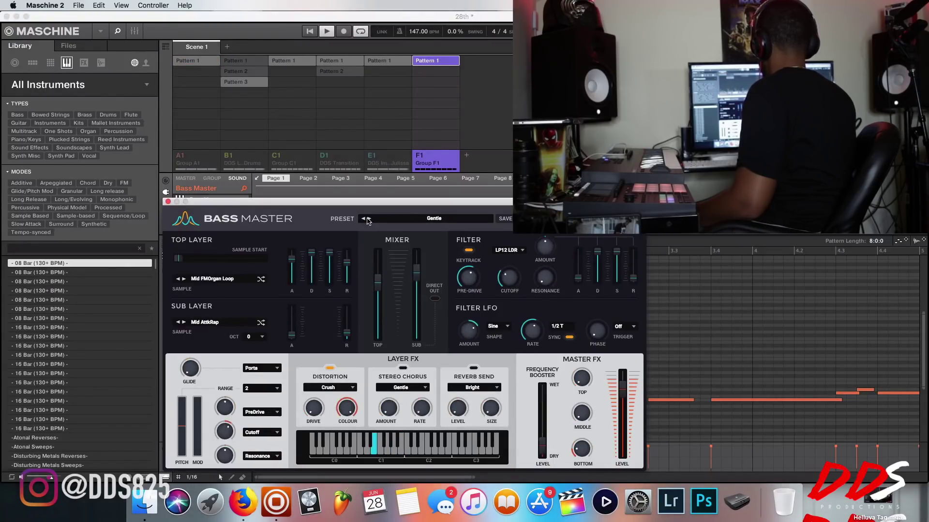
{"action": "left_click", "coordinate": [366, 219]}
{"action": "left_click", "coordinate": [367, 220]}
{"action": "left_click", "coordinate": [367, 219]}
{"action": "left_click", "coordinate": [367, 219]}
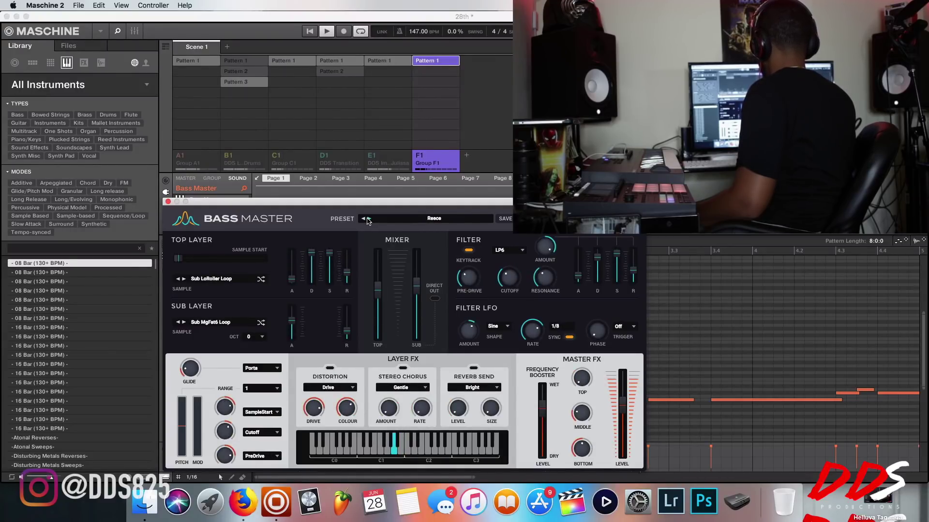
{"action": "left_click", "coordinate": [367, 219]}
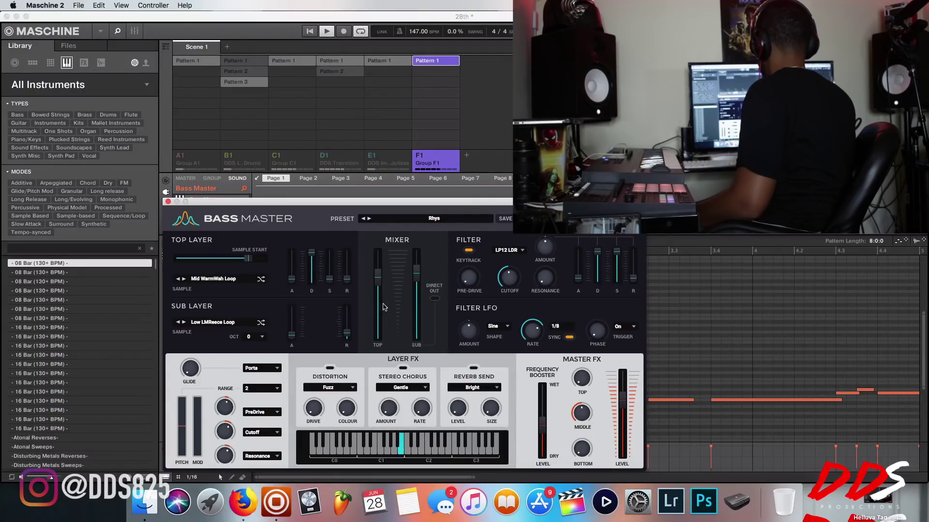
{"action": "mouse_move", "coordinate": [378, 284]}
{"action": "left_mouse_down"}
{"action": "mouse_move", "coordinate": [377, 340]}
{"action": "mouse_move", "coordinate": [378, 278]}
{"action": "left_mouse_up"}
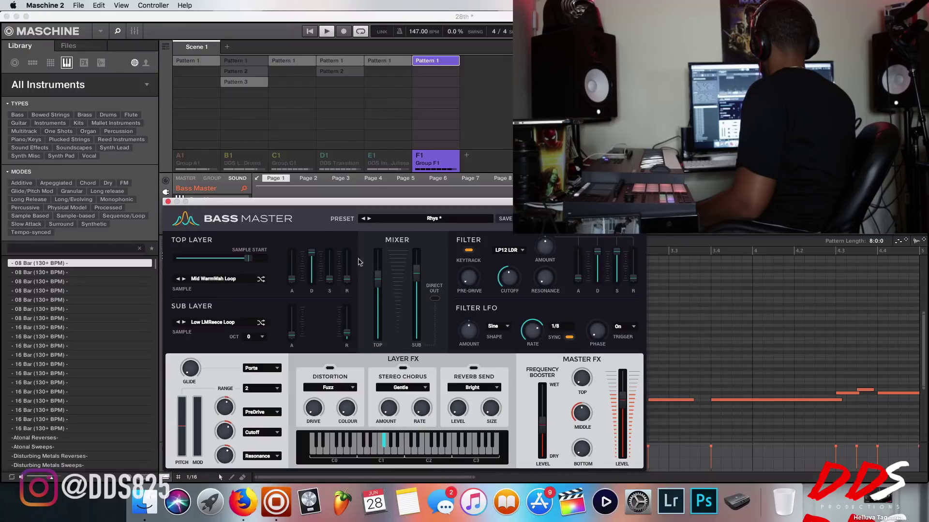
Bring groups A1 and C1 back into playback and audition the Solid and Walkie Talkie presets with them
{"action": "left_click", "coordinate": [192, 156]}
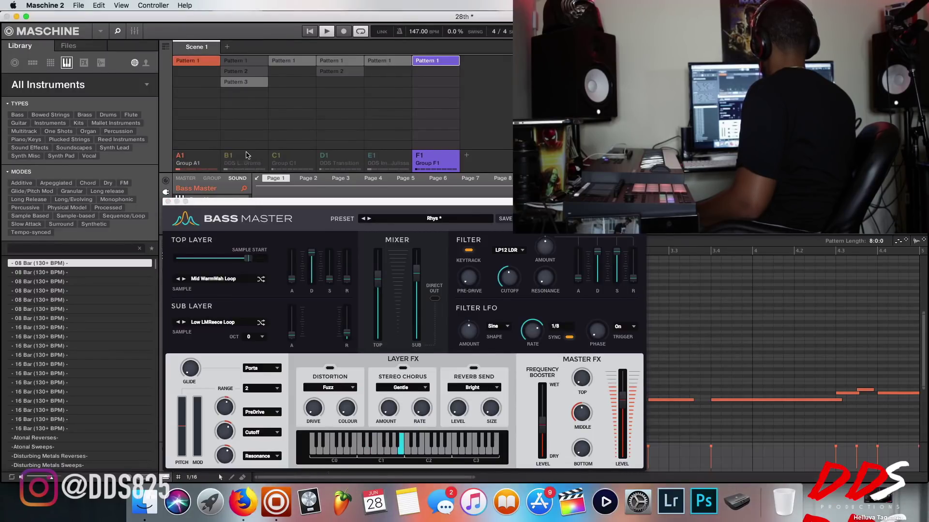
{"action": "left_click", "coordinate": [270, 160]}
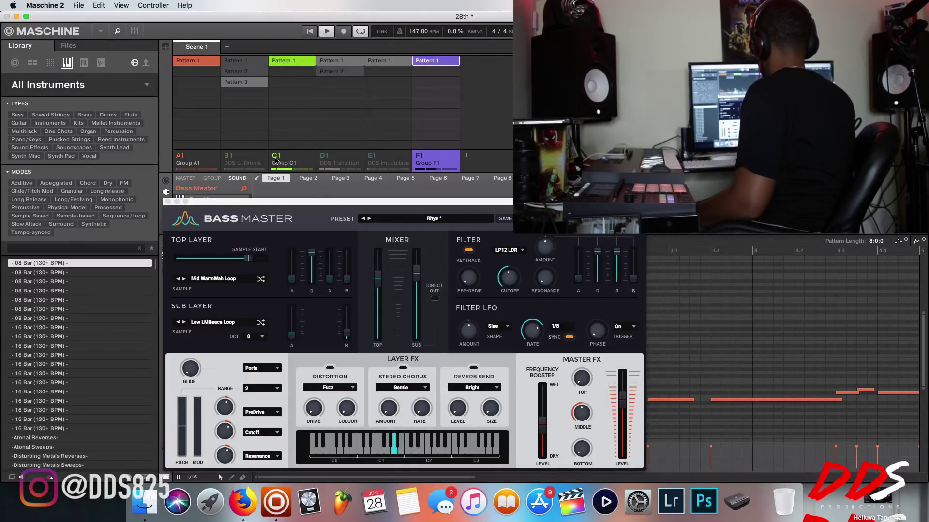
{"action": "left_click", "coordinate": [369, 220]}
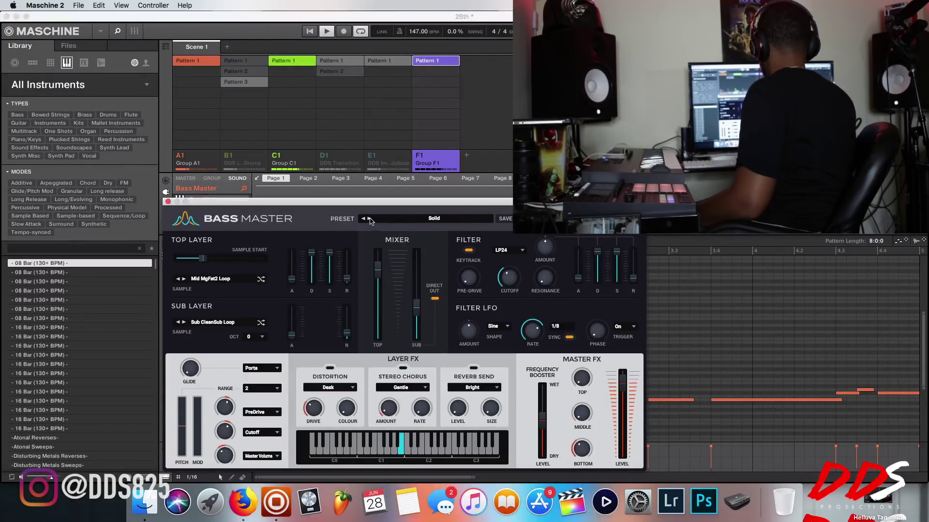
{"action": "left_click", "coordinate": [369, 220]}
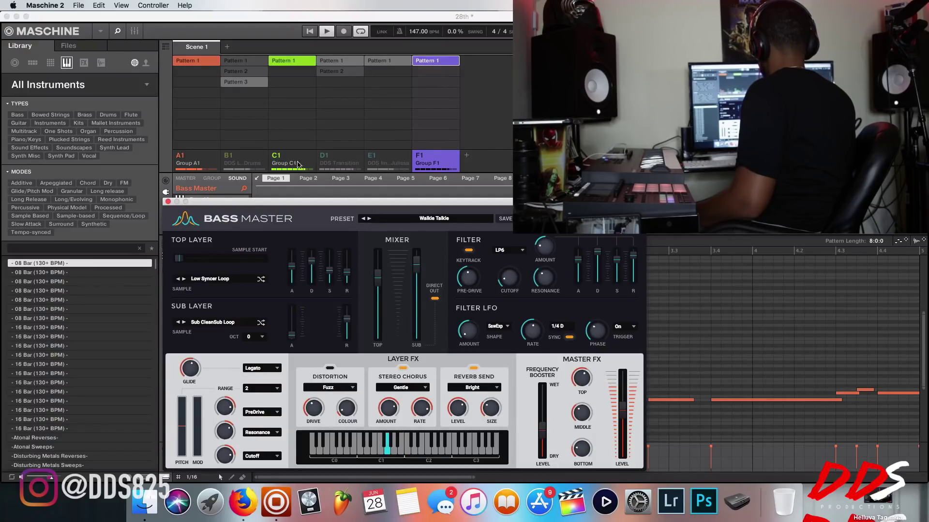
Take groups C1 and A1 out of playback, raise Walkie Talkie's top-layer sample start to about mid-range and lower the top layer's mixer level
{"action": "left_click", "coordinate": [276, 156]}
{"action": "left_click", "coordinate": [185, 157]}
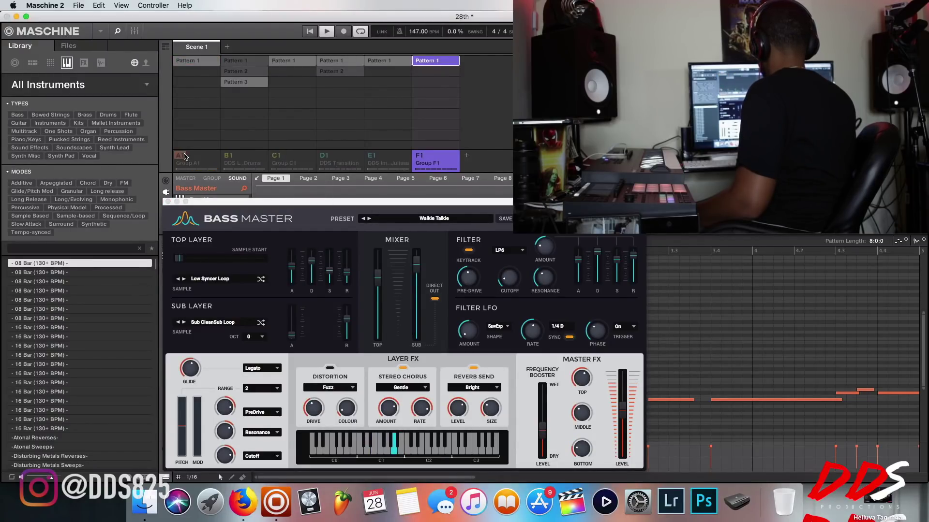
{"action": "left_click", "coordinate": [248, 269]}
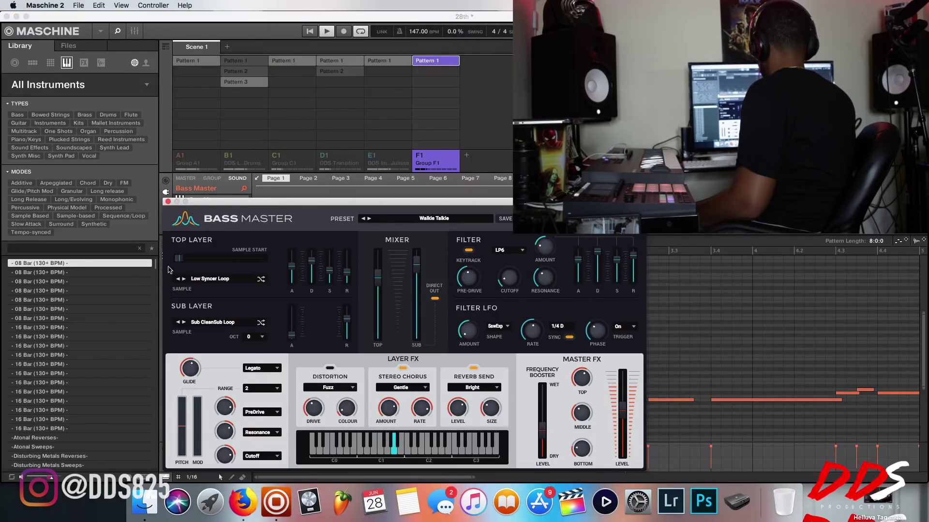
{"action": "left_click_drag", "start_coordinate": [178, 257], "coordinate": [245, 264]}
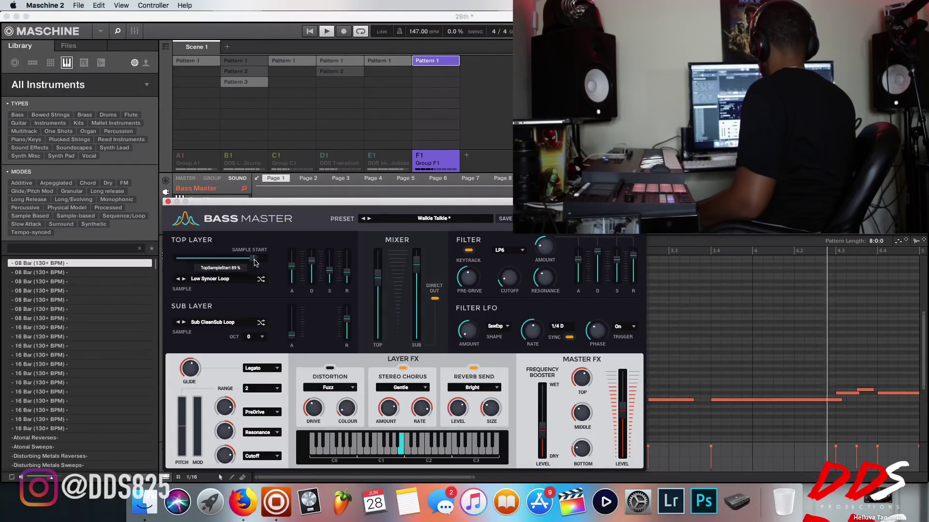
{"action": "left_click_drag", "start_coordinate": [245, 264], "coordinate": [214, 263]}
{"action": "left_click_drag", "start_coordinate": [378, 283], "coordinate": [378, 297]}
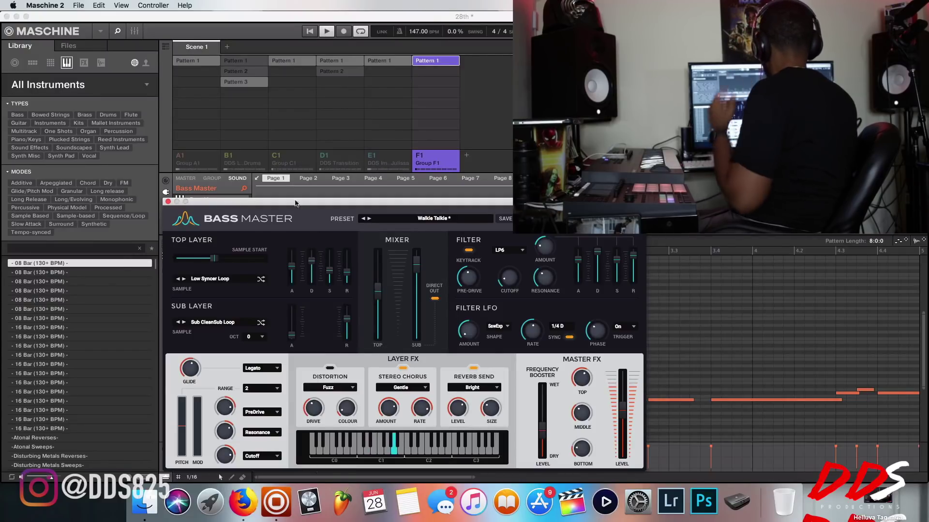
Unsolo group F1 so all groups play, and switch the pattern editor to the group view, moving the plug-in window as needed
{"action": "left_click", "coordinate": [419, 159]}
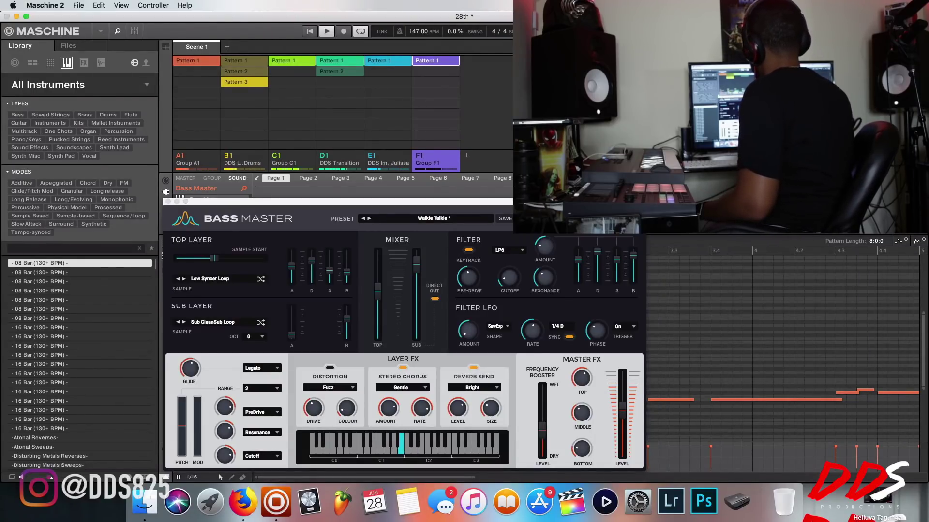
{"action": "left_click_drag", "start_coordinate": [198, 202], "coordinate": [528, 121]}
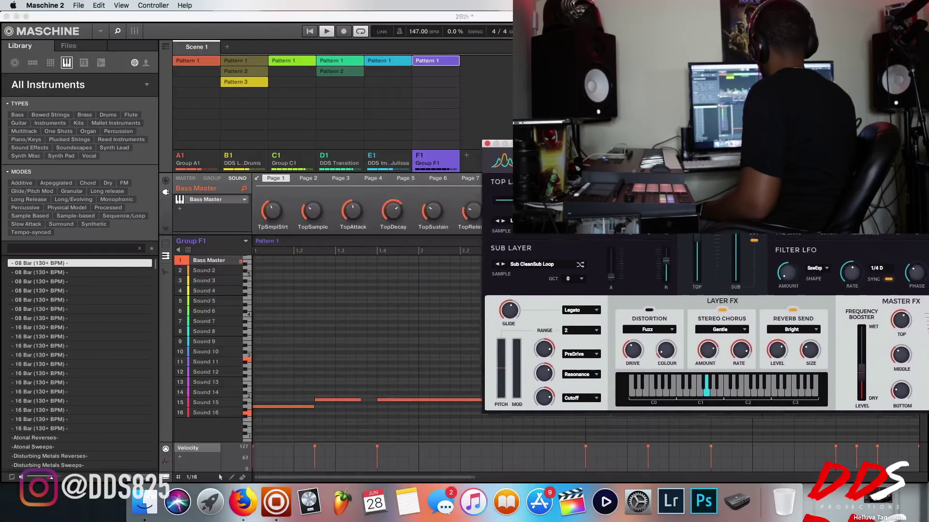
{"action": "left_click", "coordinate": [180, 241]}
{"action": "left_click", "coordinate": [166, 244]}
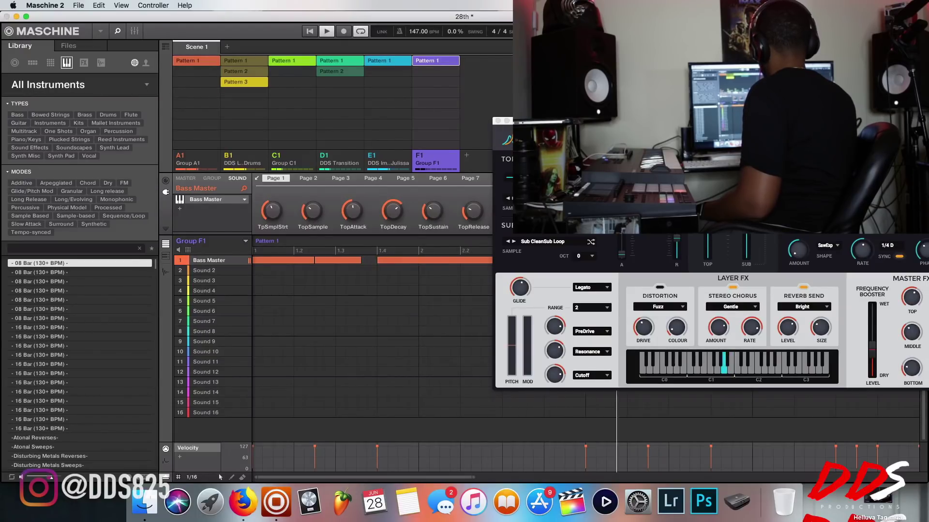
{"action": "left_click_drag", "start_coordinate": [677, 121], "coordinate": [432, 112]}
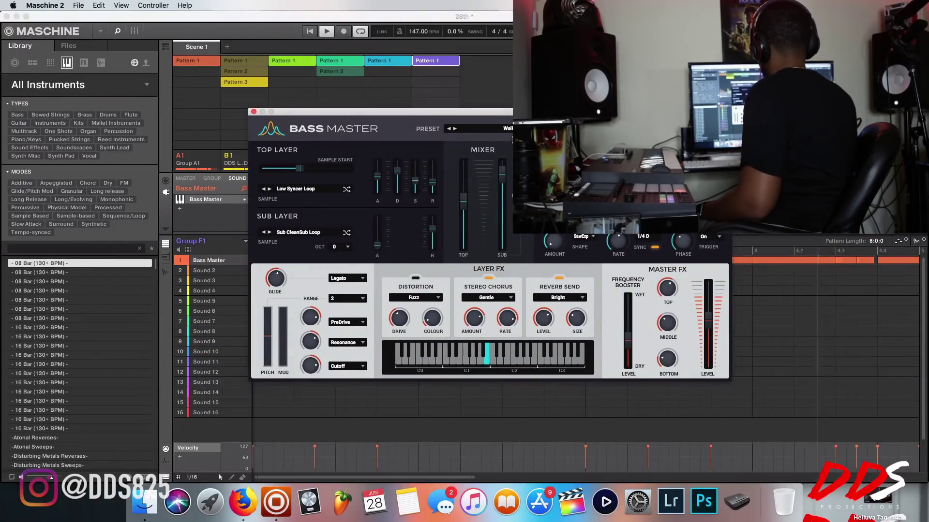
Load the Clean Sub2 preset from the Sub category, listen to it with all groups and stop playback
{"action": "left_click", "coordinate": [484, 129]}
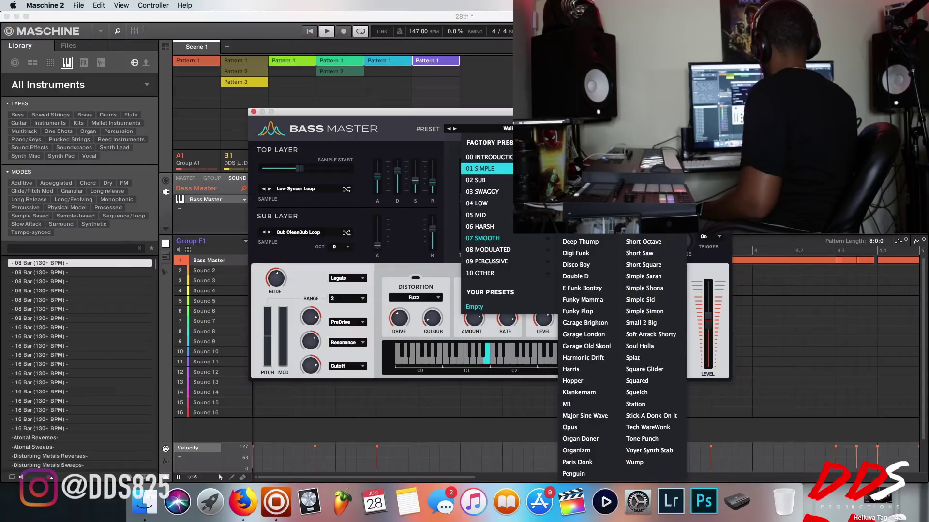
{"action": "mouse_move", "coordinate": [503, 184]}
{"action": "left_click", "coordinate": [580, 184]}
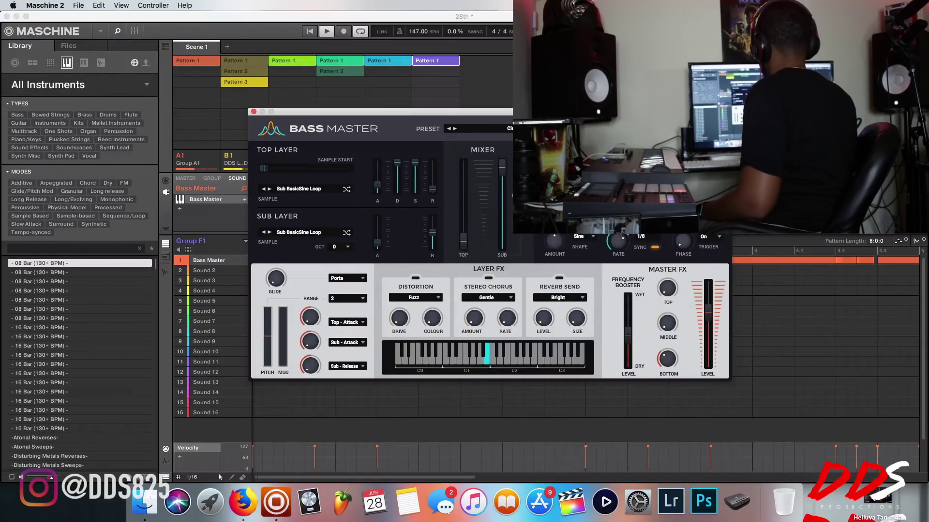
{"action": "left_click", "coordinate": [180, 260]}
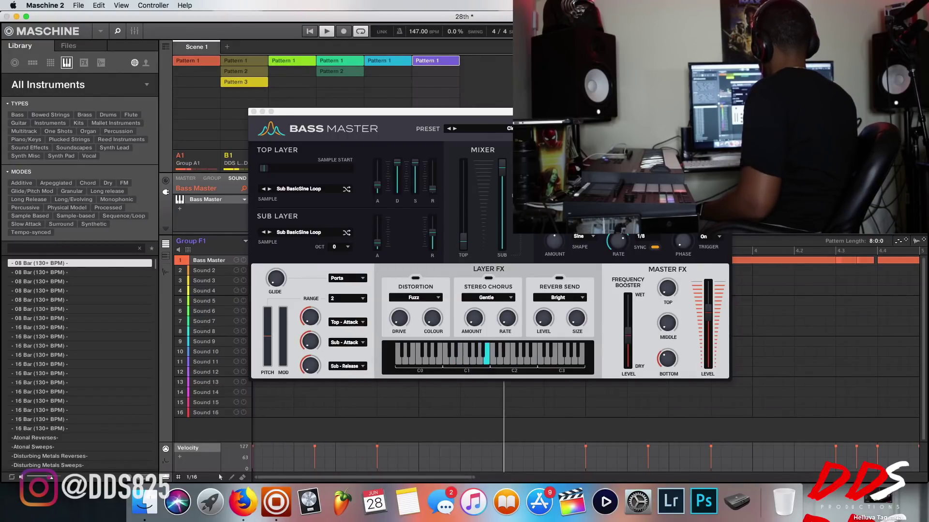
{"action": "left_click_drag", "start_coordinate": [300, 115], "coordinate": [447, 98]}
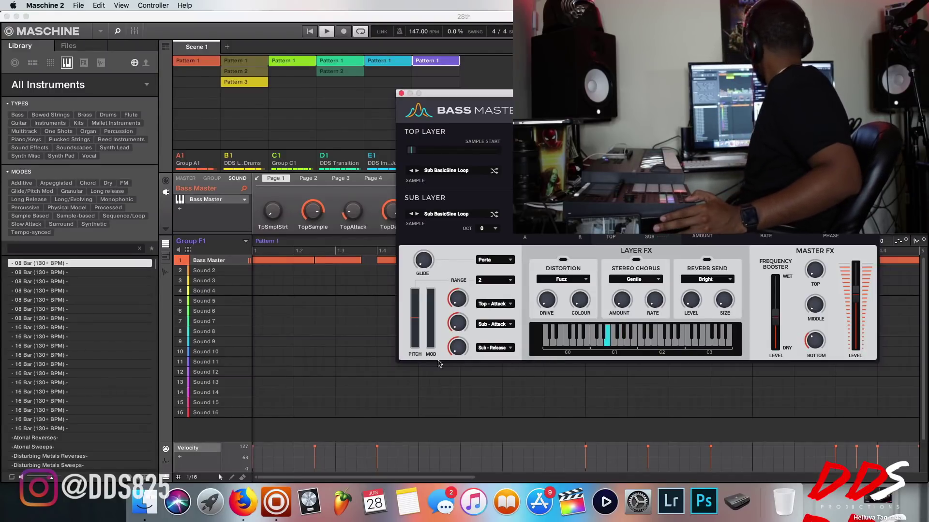
{"action": "key", "text": "space"}
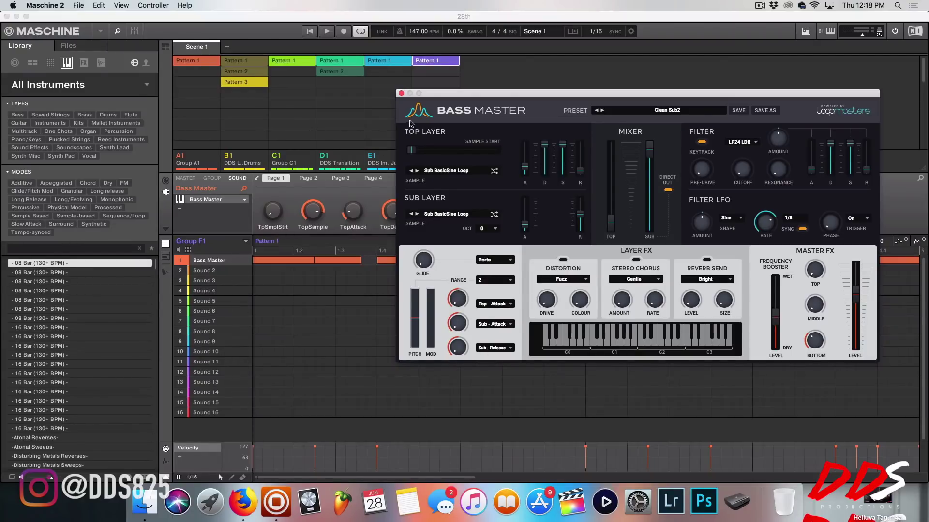
Add a new group G1, browse its plug-in manufacturers without loading anything, and return to group F1
{"action": "left_click_drag", "start_coordinate": [433, 98], "coordinate": [543, 92]}
{"action": "left_click", "coordinate": [466, 155]}
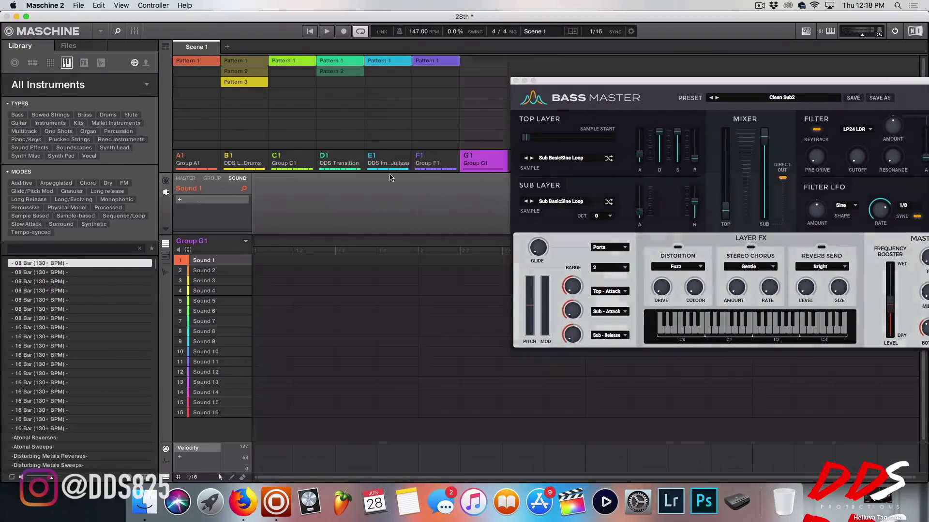
{"action": "left_click", "coordinate": [233, 202]}
{"action": "mouse_move", "coordinate": [253, 253]}
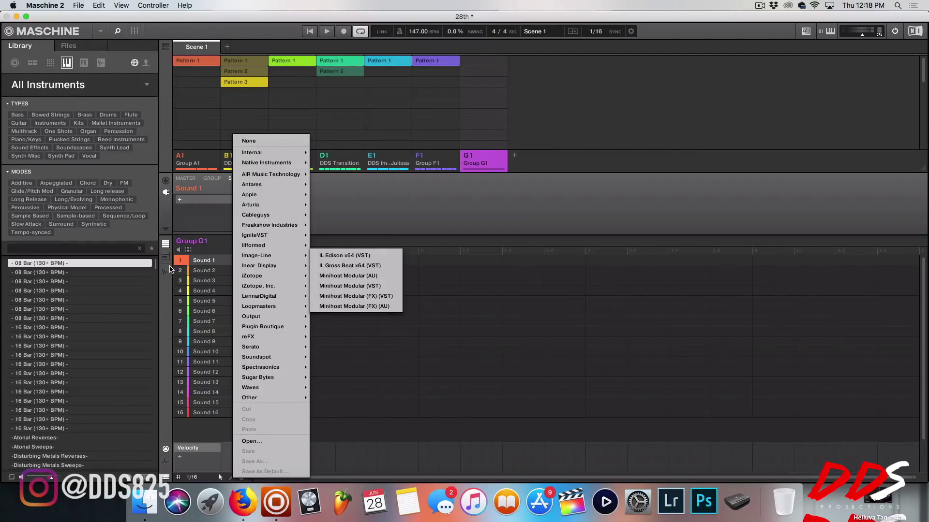
{"action": "left_click", "coordinate": [530, 203]}
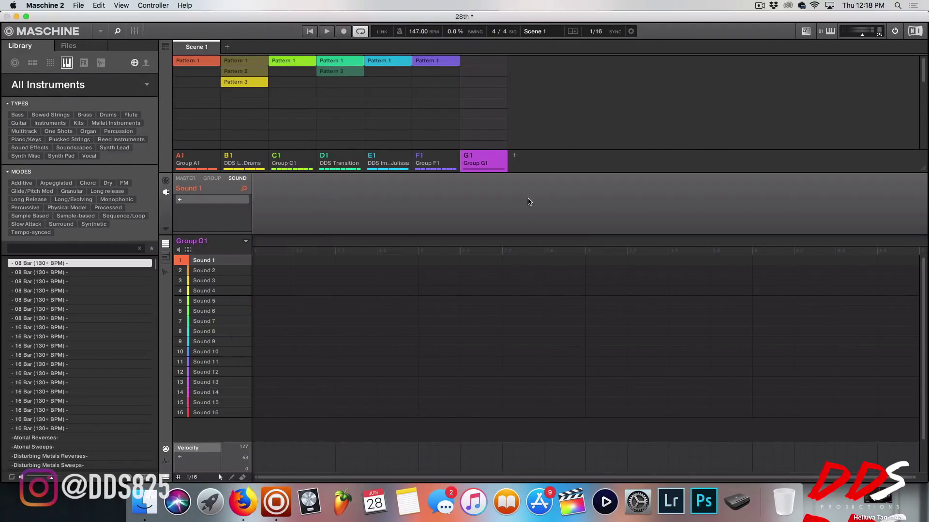
{"action": "left_click", "coordinate": [450, 160]}
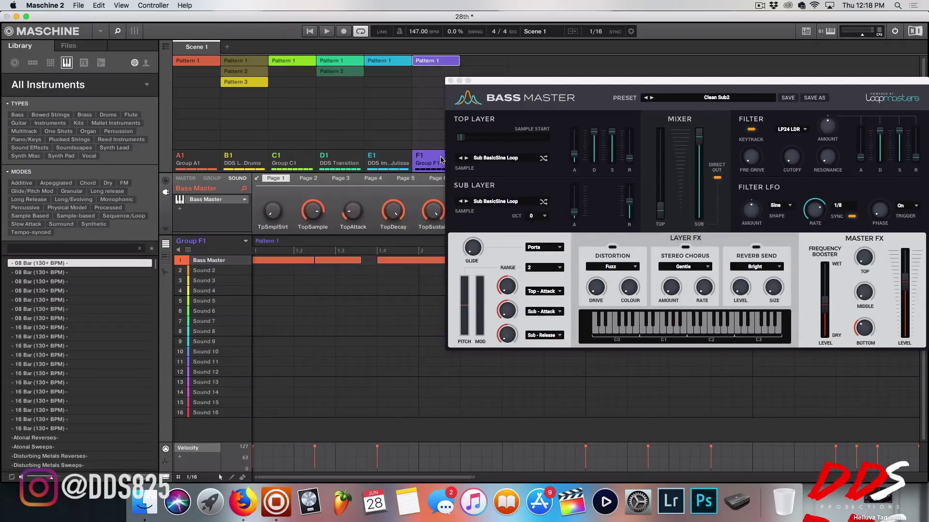